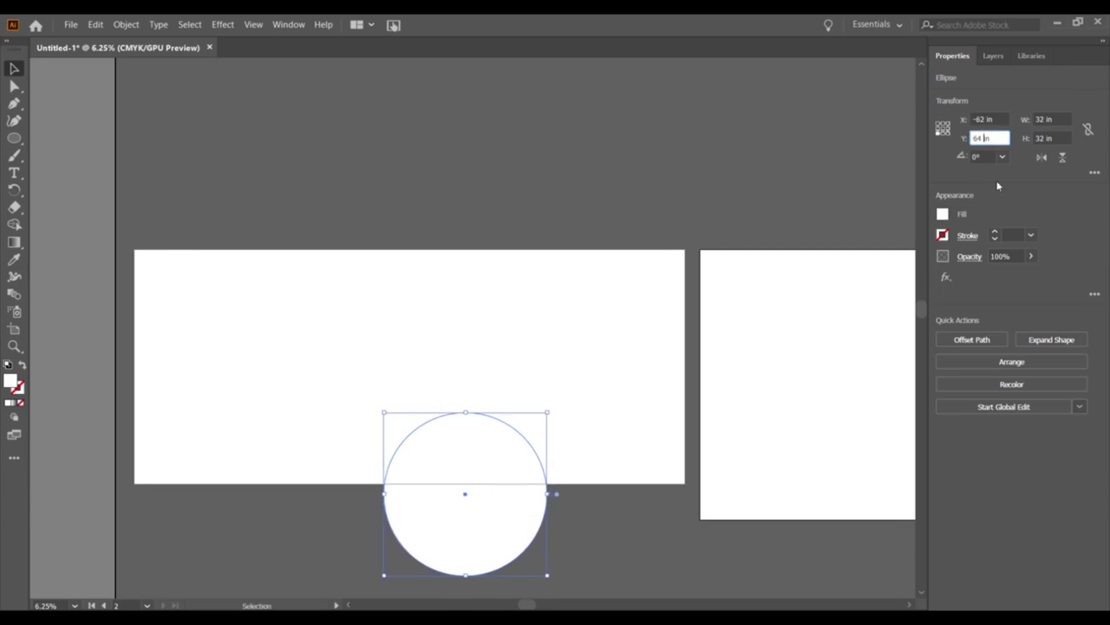
Give the 32 in circle a black outline with no fill and deselect it.
key(ctrl+shift+z)
click(593, 189)
key(ctrl+z)
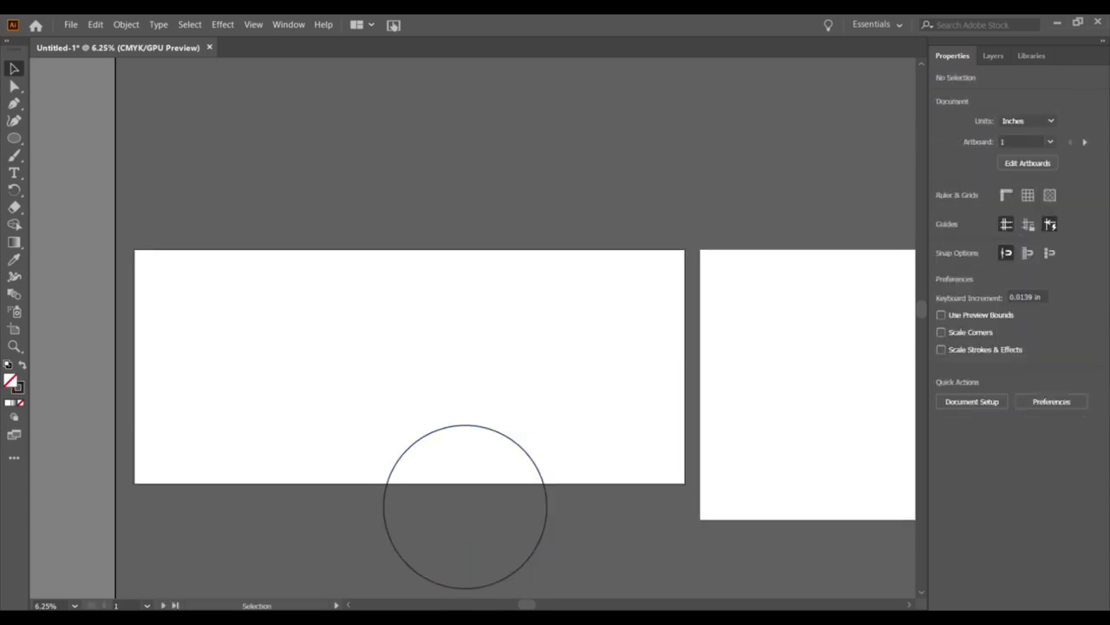
key(ctrl+z)
Paste the black-and-white scout drawing onto the first artboard and place it just above the circle.
click(994, 56)
key(ctrl+v)
drag(449, 273, 457, 355)
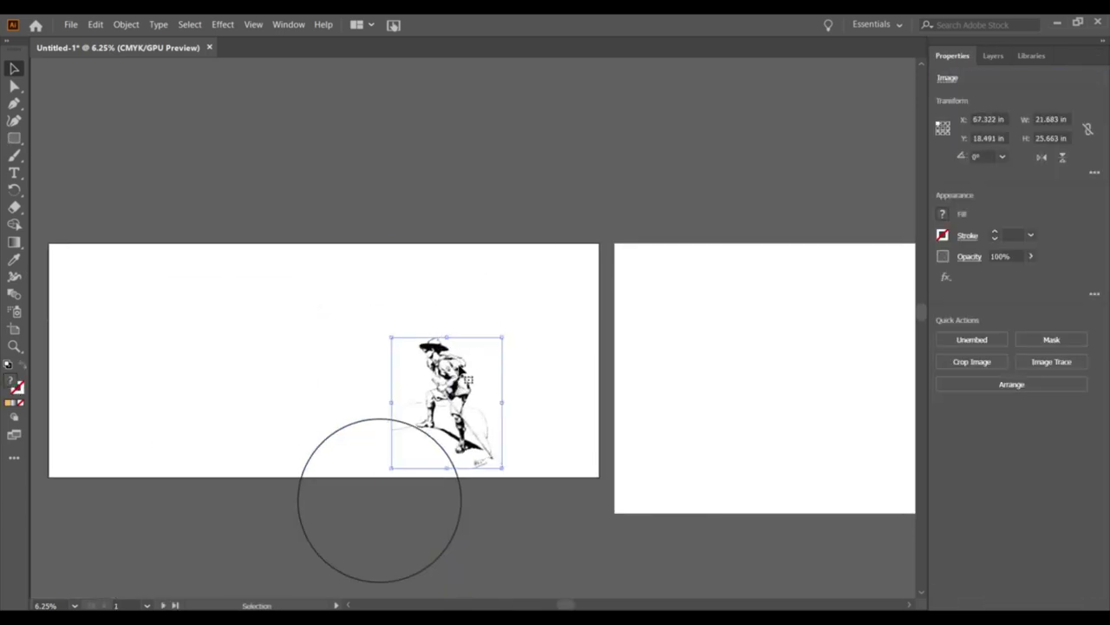
Try to trace the hill beneath the scout as a closed Pen shape filled with black.
key(ctrl+plus)
key(ctrl+plus)
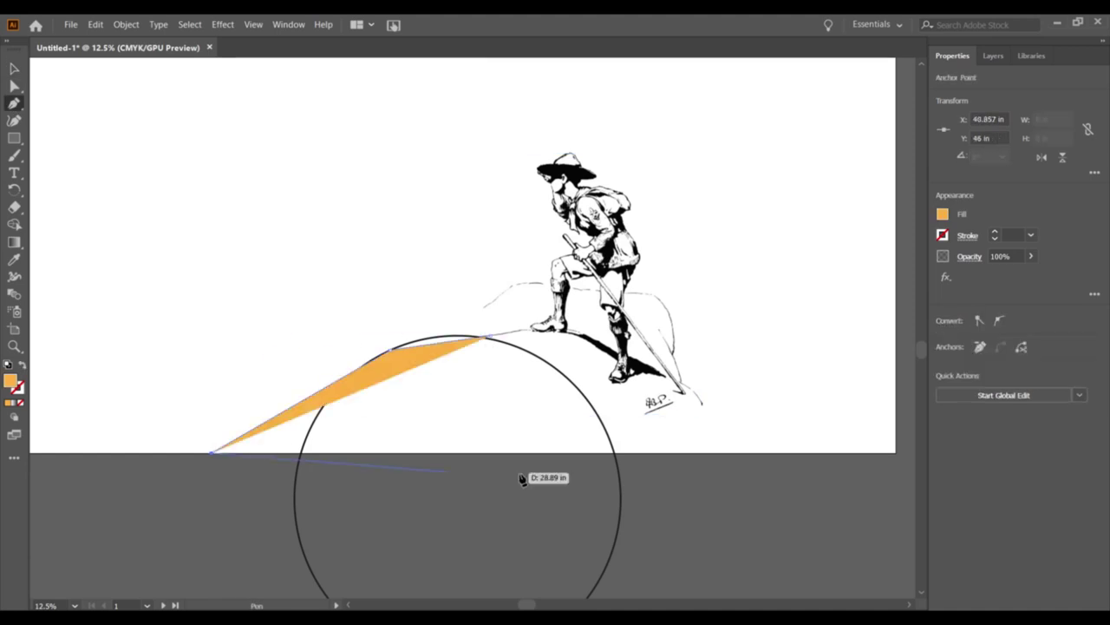
click(713, 452)
click(699, 400)
click(491, 337)
key(a)
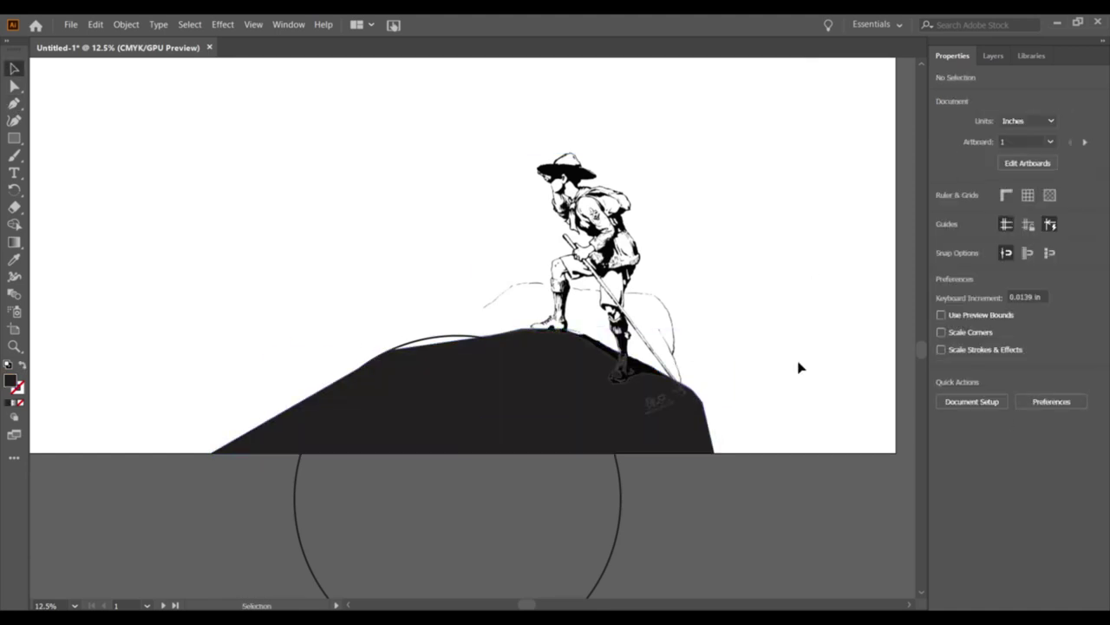
click(876, 244)
Try to trace the scout's rear boot, ground shadow and hill line as a black Pen shape.
scroll(501, 355, up, 5)
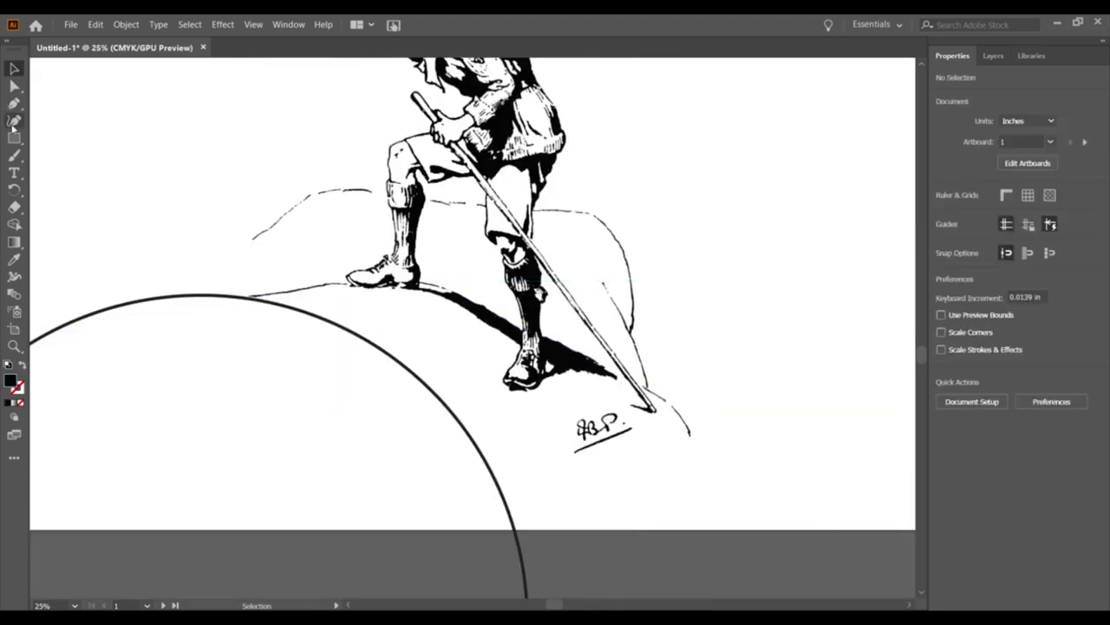
key(p)
click(685, 347)
click(560, 318)
click(499, 351)
scroll(442, 282, left, 5)
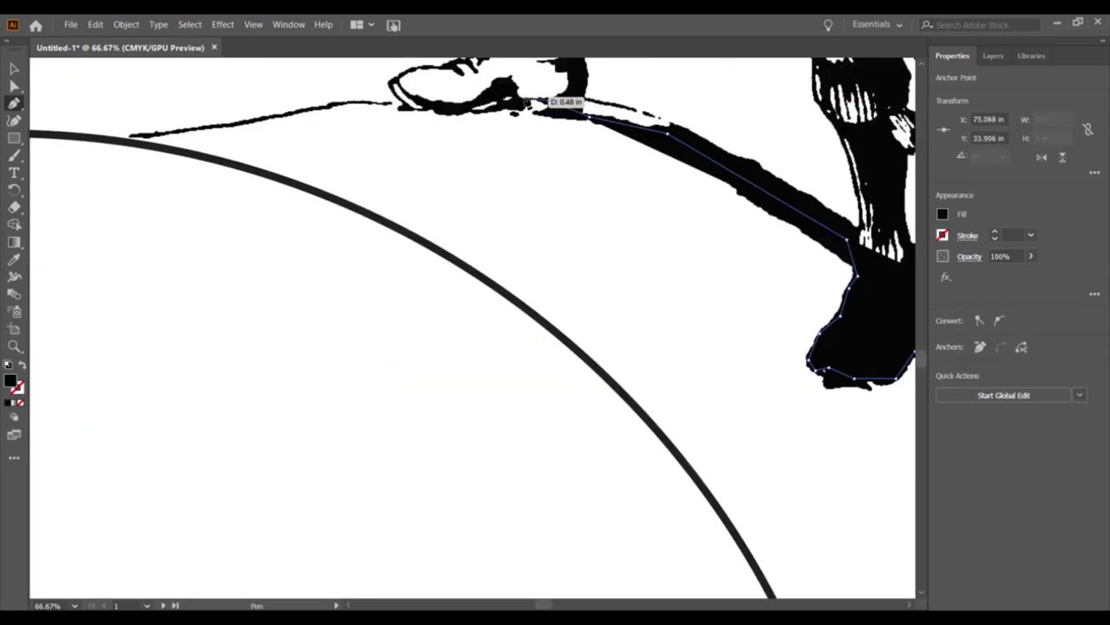
click(570, 106)
click(330, 111)
click(149, 211)
click(454, 508)
scroll(454, 508, right, 5)
key(a)
drag(632, 313, 597, 284)
Switch to Photoshop and erase the background hill lines behind the scout.
scroll(665, 347, down, 5)
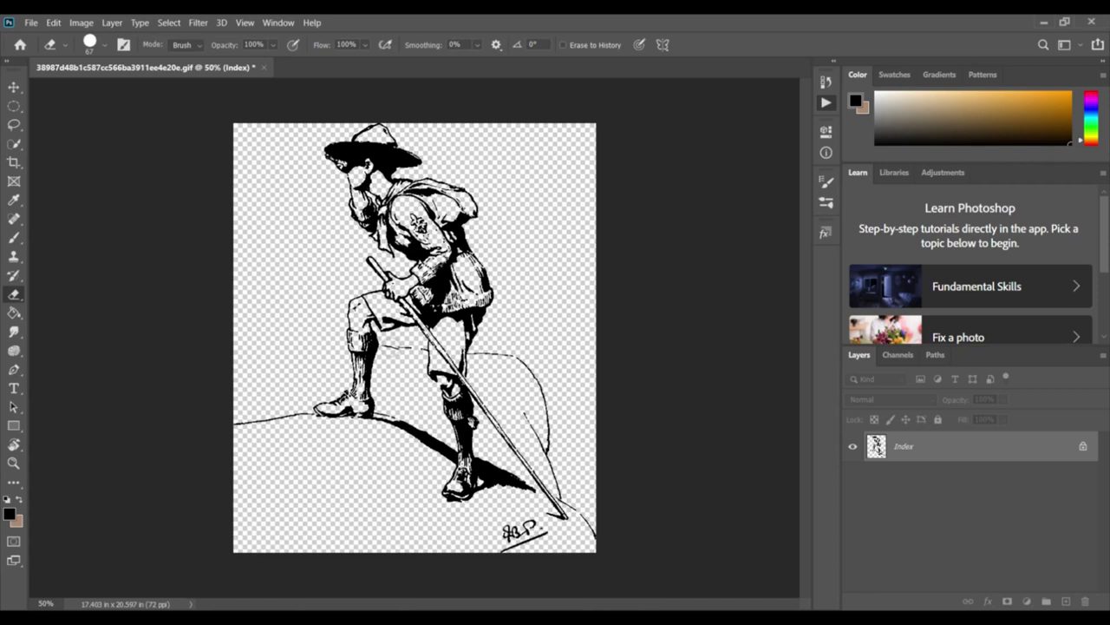
scroll(398, 352, up, 5)
scroll(398, 353, down, 3)
scroll(527, 315, down, 1)
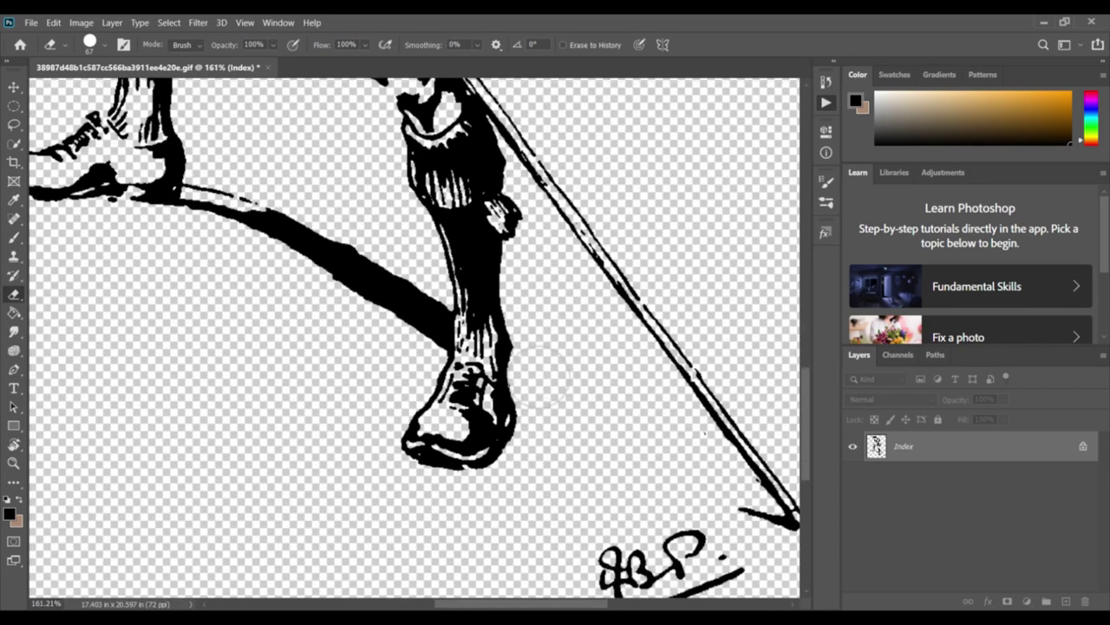
scroll(492, 289, down, 2)
scroll(492, 289, right, 3)
scroll(492, 289, down, 5)
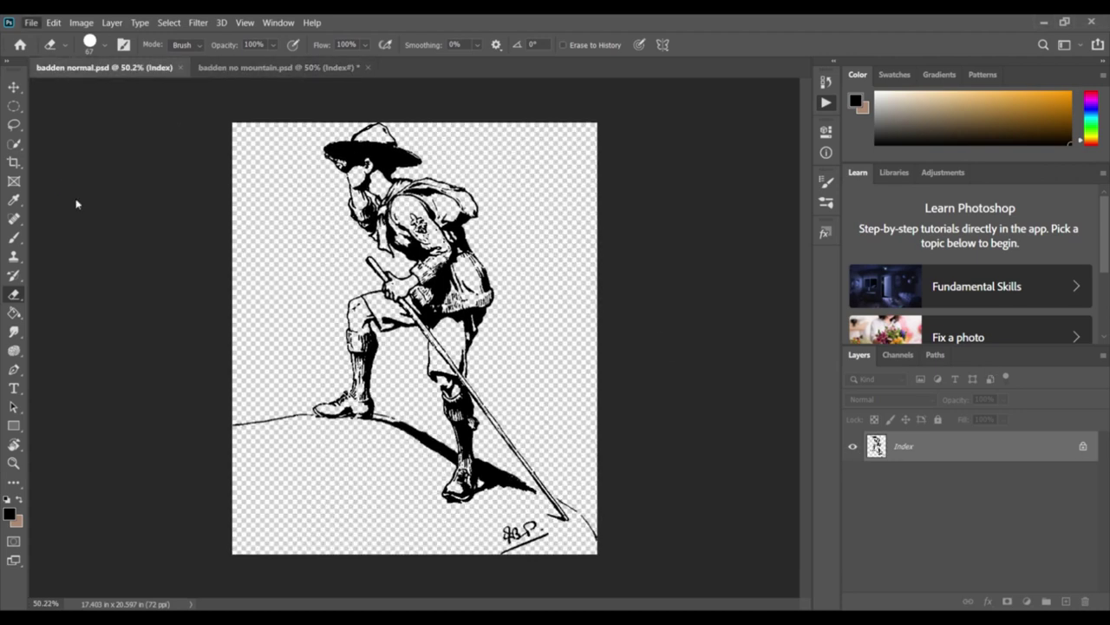
In badden no mountain.gif, select the empty background with the Magic Wand and invert the selection to the scout figure.
key(ctrl+shift+Tab)
key(ctrl+Tab)
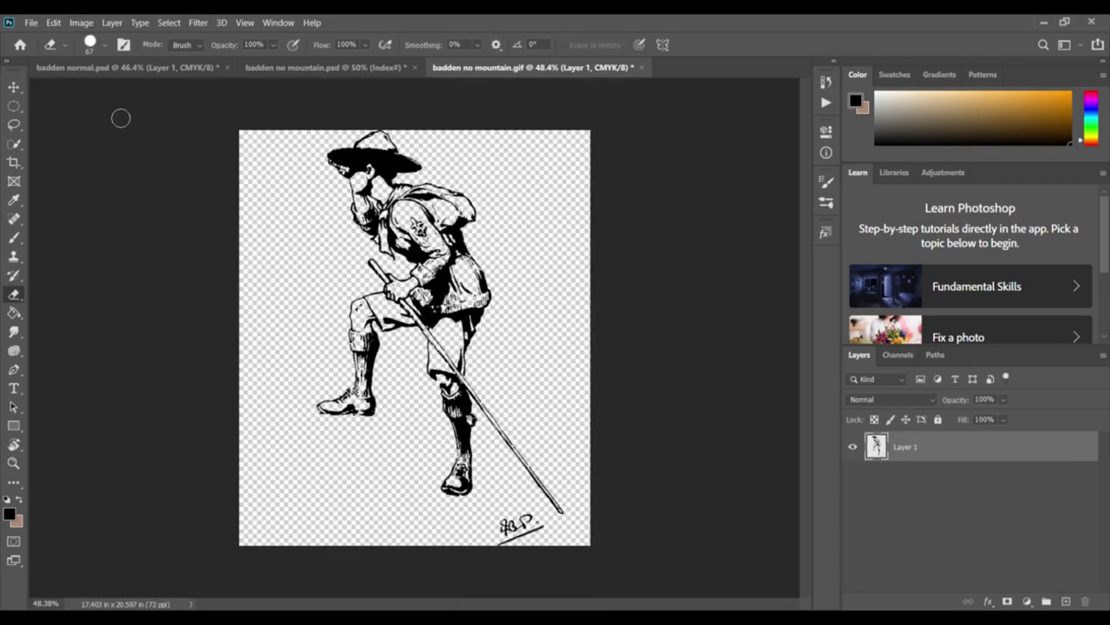
key(w)
click(465, 446)
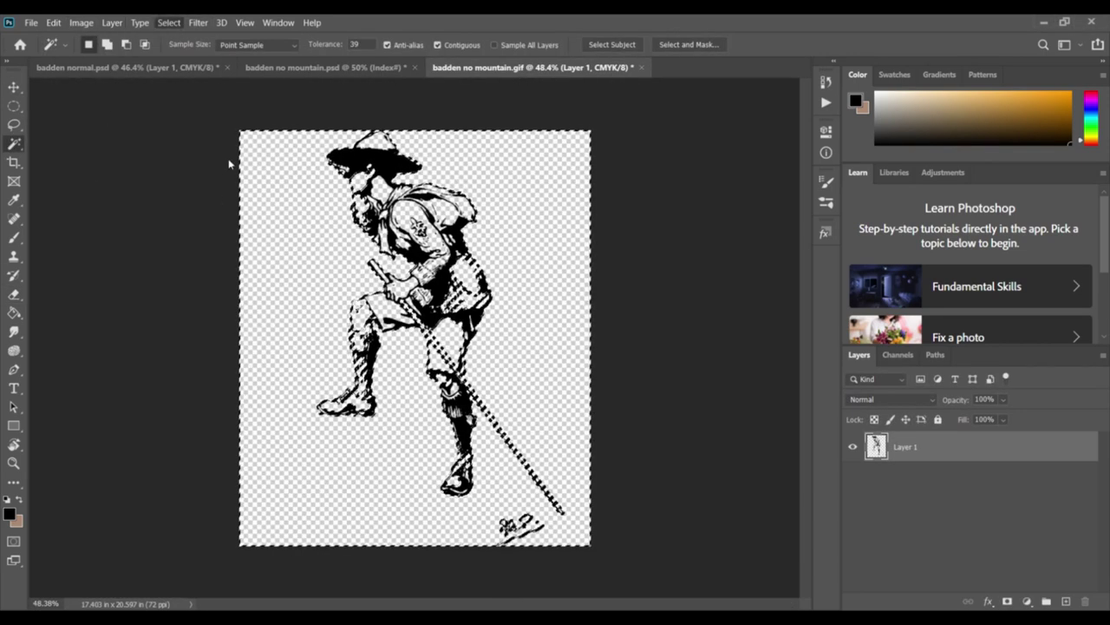
key(ctrl+shift+i)
Paint the scout's interior white on a new layer beneath the line art and clear the selection.
key(b)
key(ctrl+shift+alt+n)
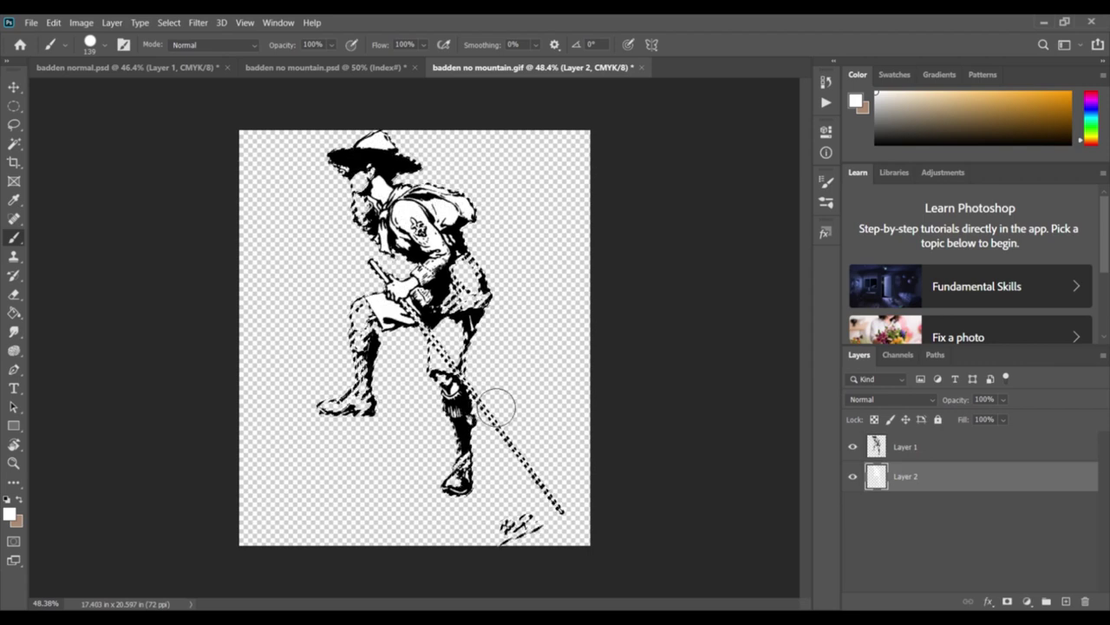
key(ctrl+d)
key(m)
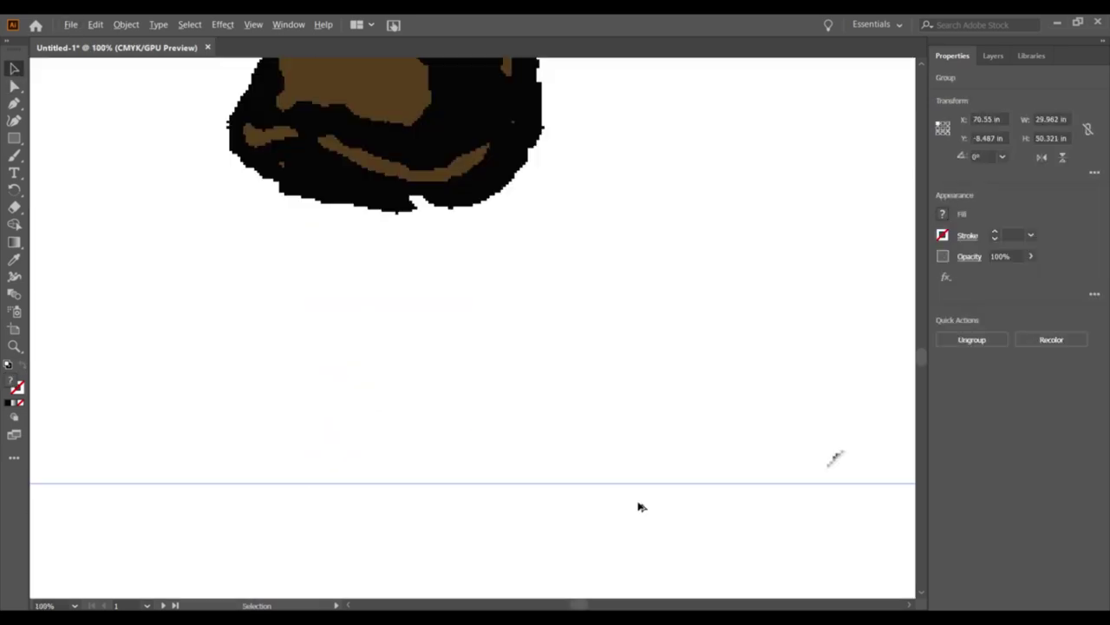
Switch to Illustrator and draw a black hill shape about 82 × 19 in beneath the coloured scout's feet.
click(283, 362)
click(14, 156)
click(314, 459)
click(261, 489)
click(184, 504)
click(162, 525)
click(496, 550)
click(581, 521)
click(540, 500)
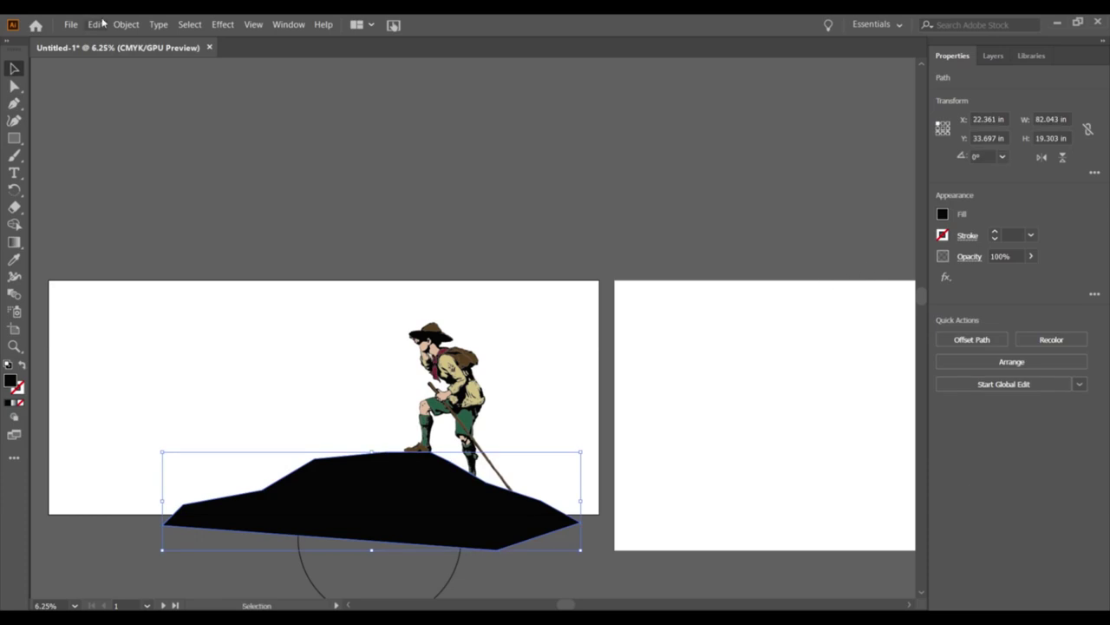
click(515, 165)
Draw a dark red rectangle covering the whole first artboard and send it behind the scout and hill.
key(ctrl+plus)
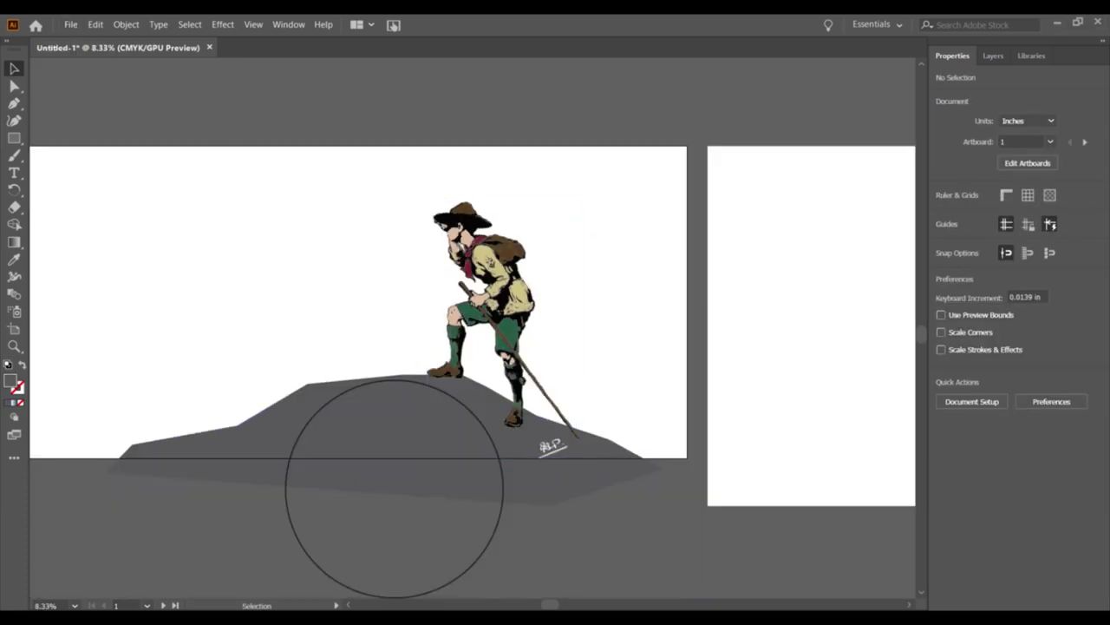
click(471, 243)
drag(578, 399, 595, 462)
key(ctrl+shift+a)
key(m)
drag(31, 146, 748, 457)
scroll(583, 319, up, 10)
scroll(525, 364, down, 12)
key(ctrl+shift+bracketleft)
scroll(550, 269, up, 2)
Add a text frame about 61 × 23 in over the red background reading "adadad" and set its font to Copperplate Gothic Bold.
click(142, 105)
drag(530, 294, 530, 295)
text(adadad)
key(ctrl+a)
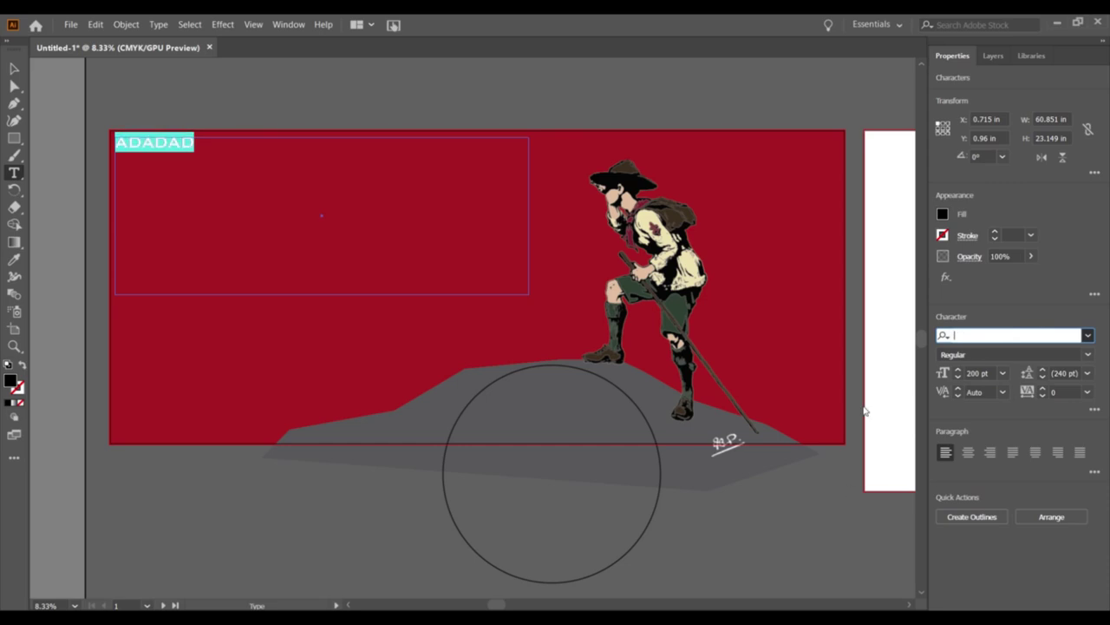
key(Return)
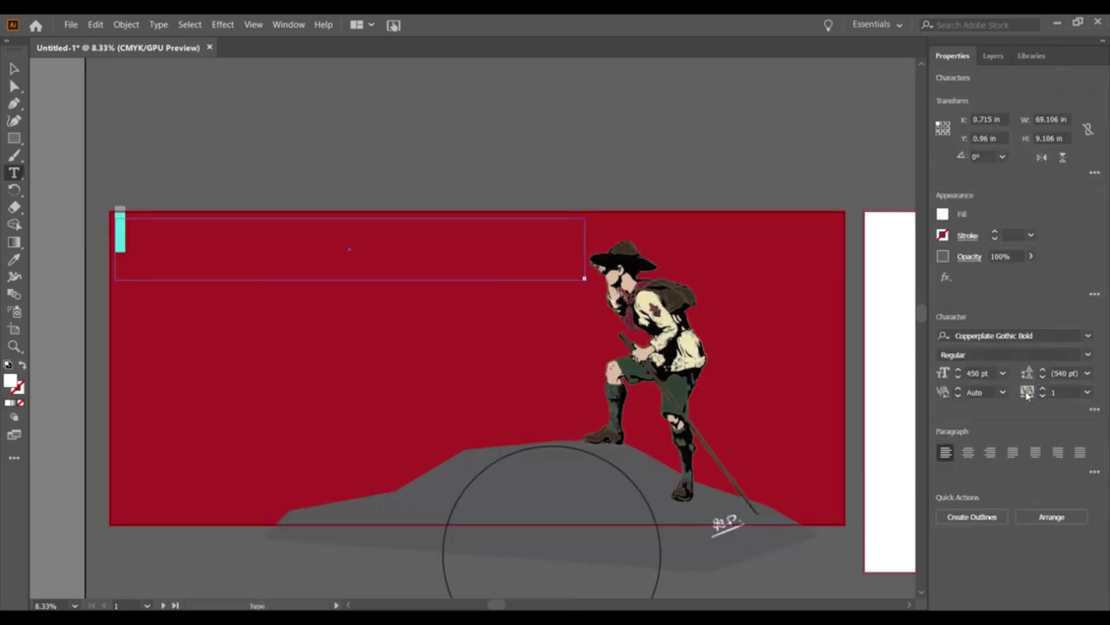
Replace the heading text with "Troop 2" and set its tracking to 50.
double_click(356, 330)
key(ctrl+a)
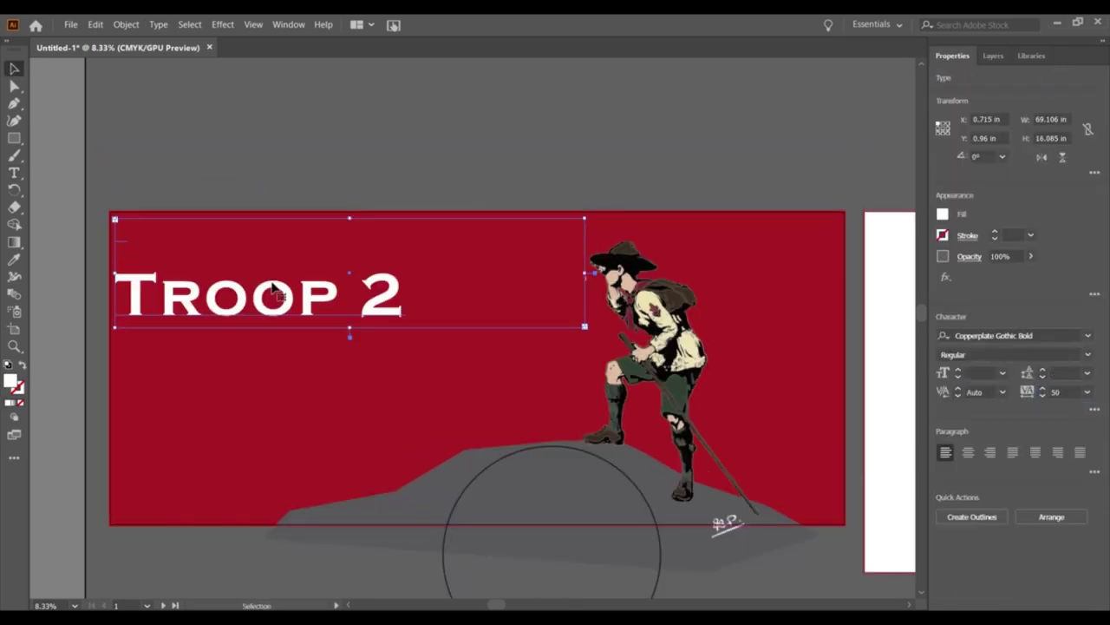
click(311, 117)
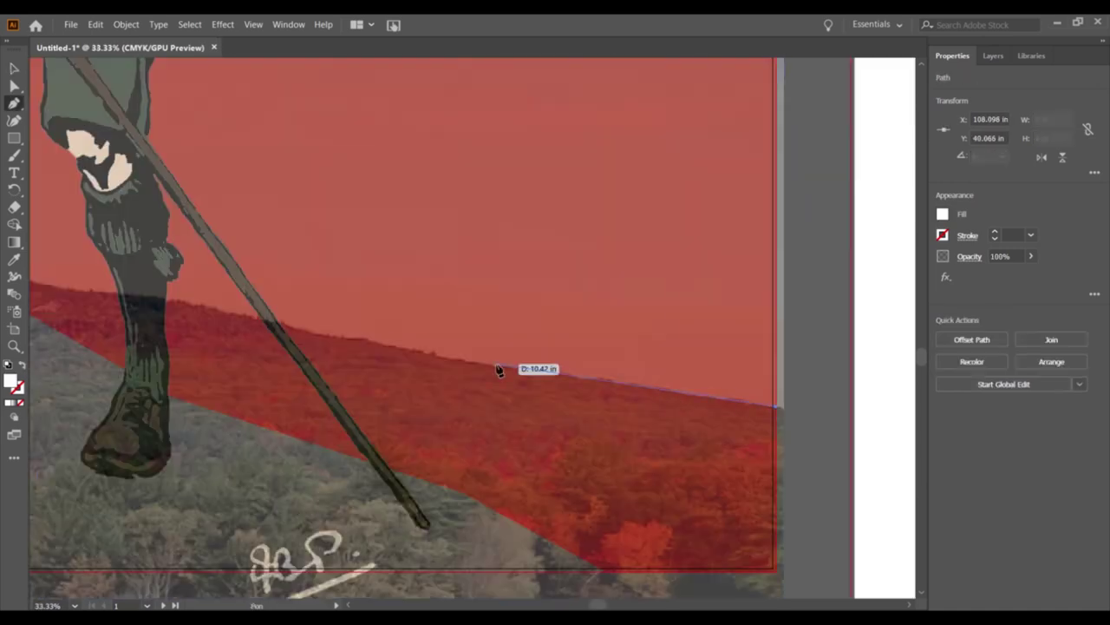
Trace the mountain ridgeline from the photo across the full banner as a white Pen shape.
scroll(496, 367, left, 5)
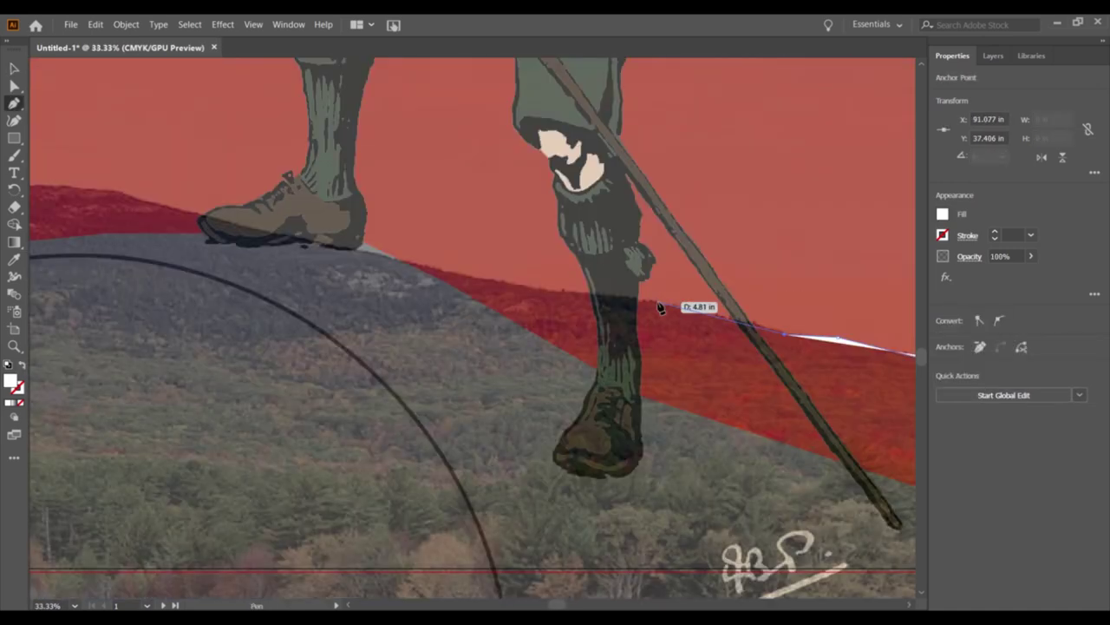
scroll(479, 283, left, 8)
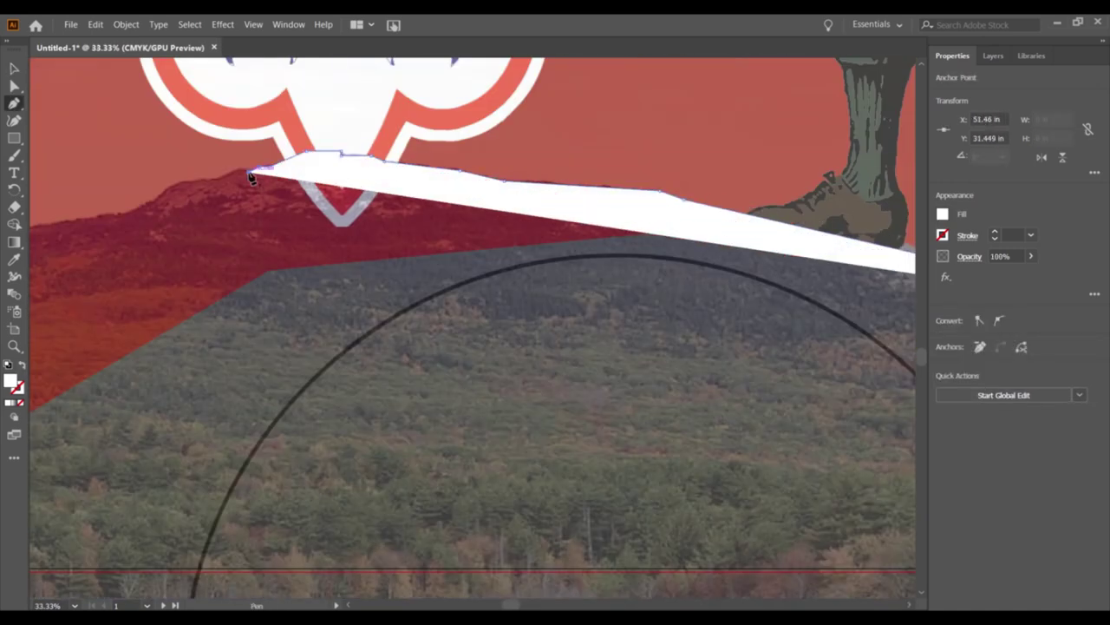
scroll(260, 179, up, 4)
scroll(476, 498, up, 3)
click(499, 472)
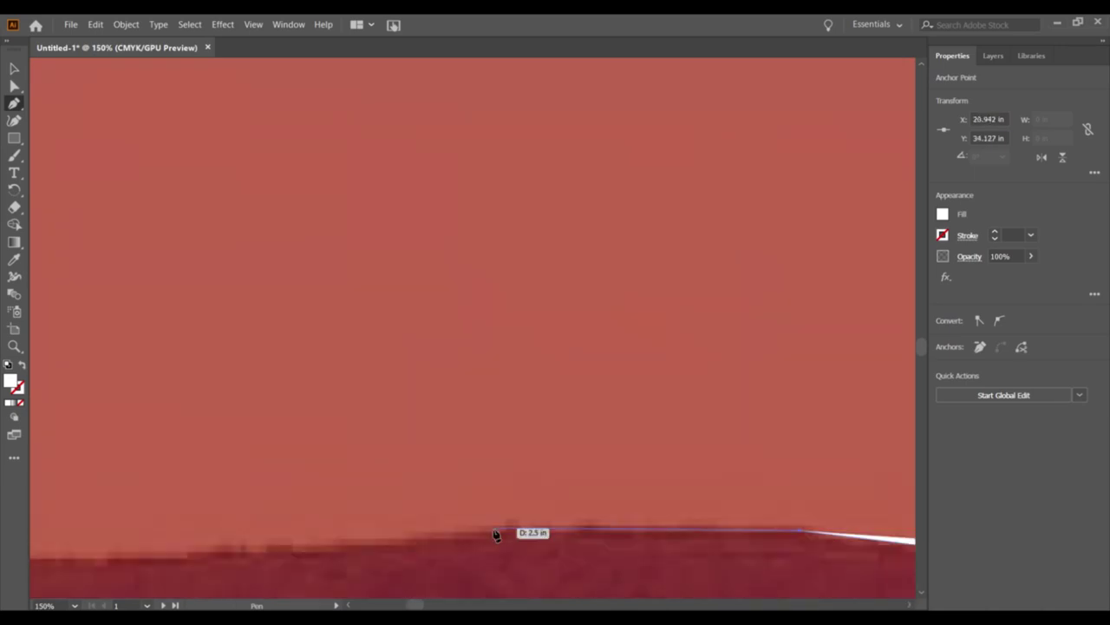
key(ctrl+space)
scroll(520, 426, down, 1)
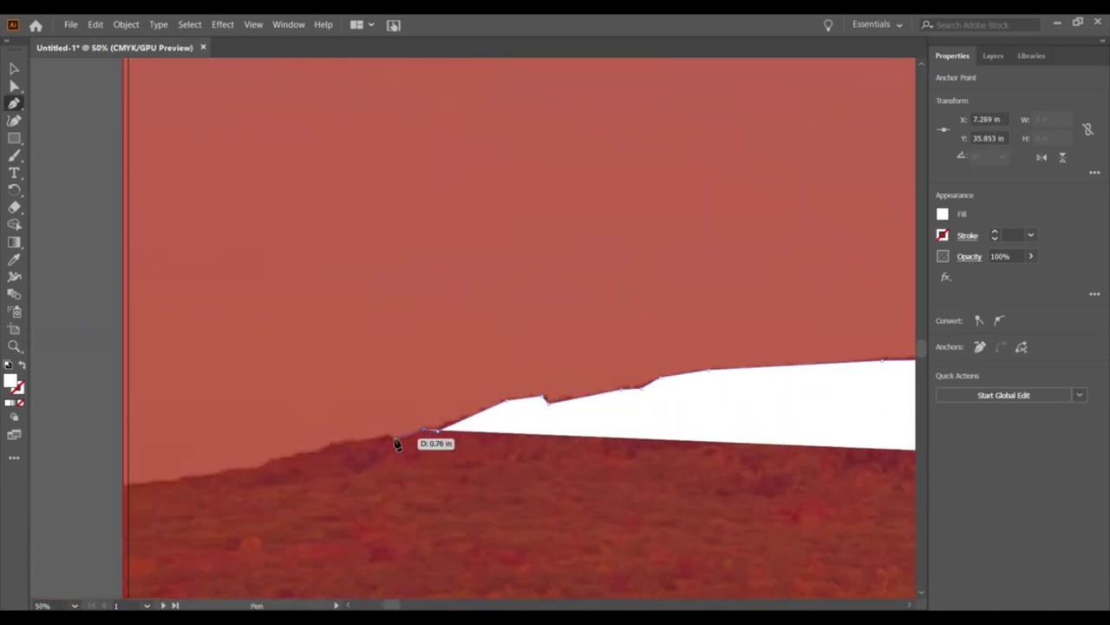
scroll(124, 497, down, 2)
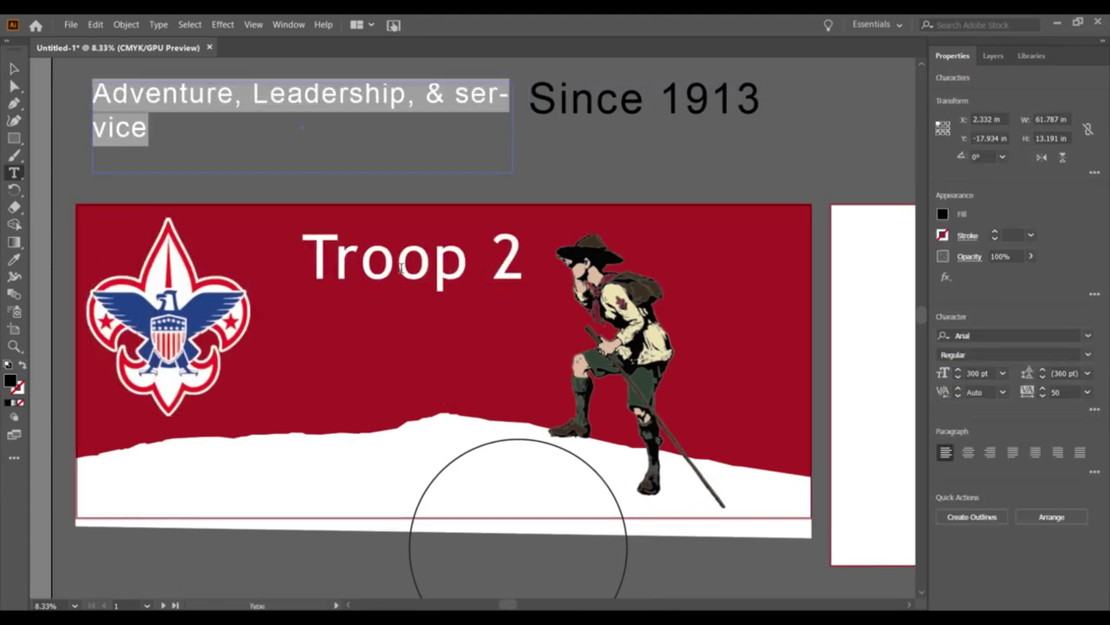
Break the tagline "Adventure, Leadership, & service" before the ampersand onto a new line.
click(428, 100)
key(Return)
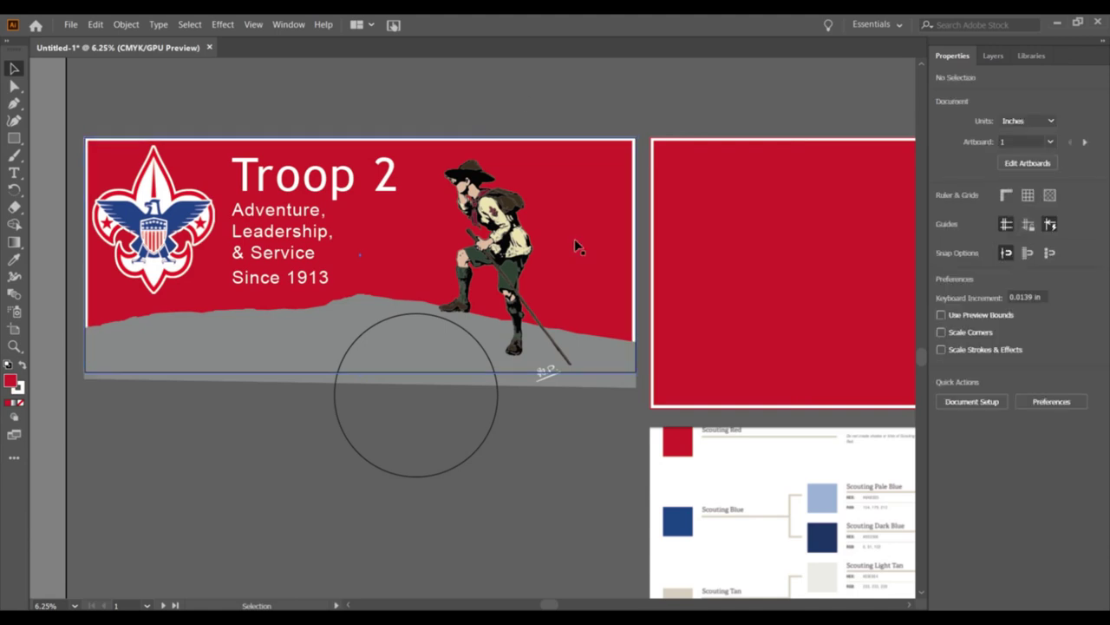
Bring the banner's white border in front of the grey mountain.
click(619, 249)
key(ctrl+equal)
click(637, 130)
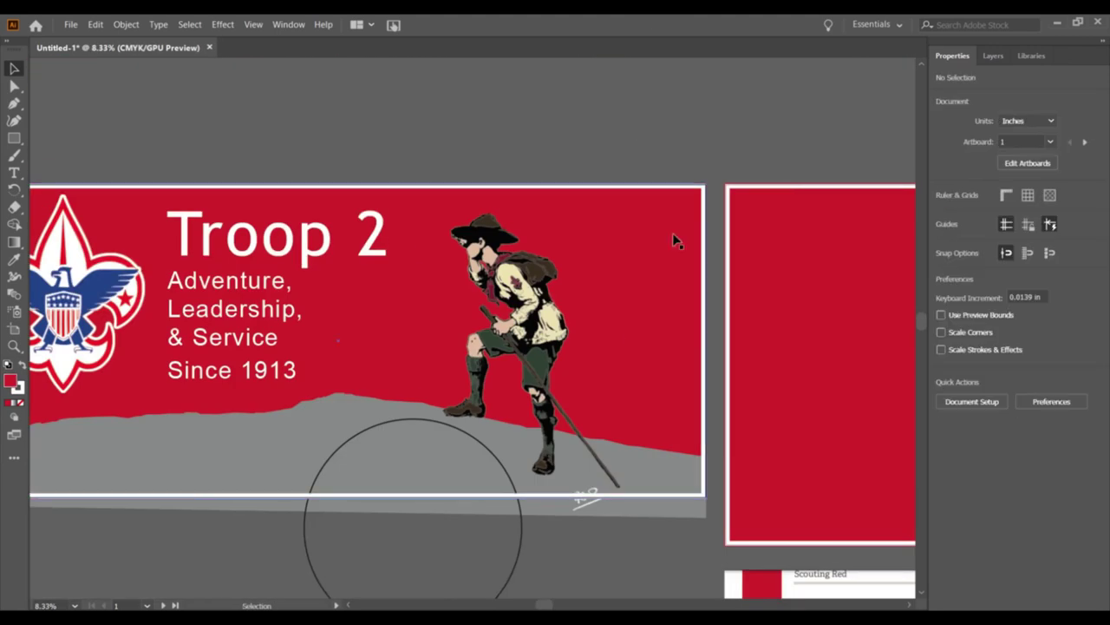
Copy the "Troop 2" heading and tagline onto the second artboard and change the copied tagline to "Eagle Scouts".
drag(484, 298, 519, 298)
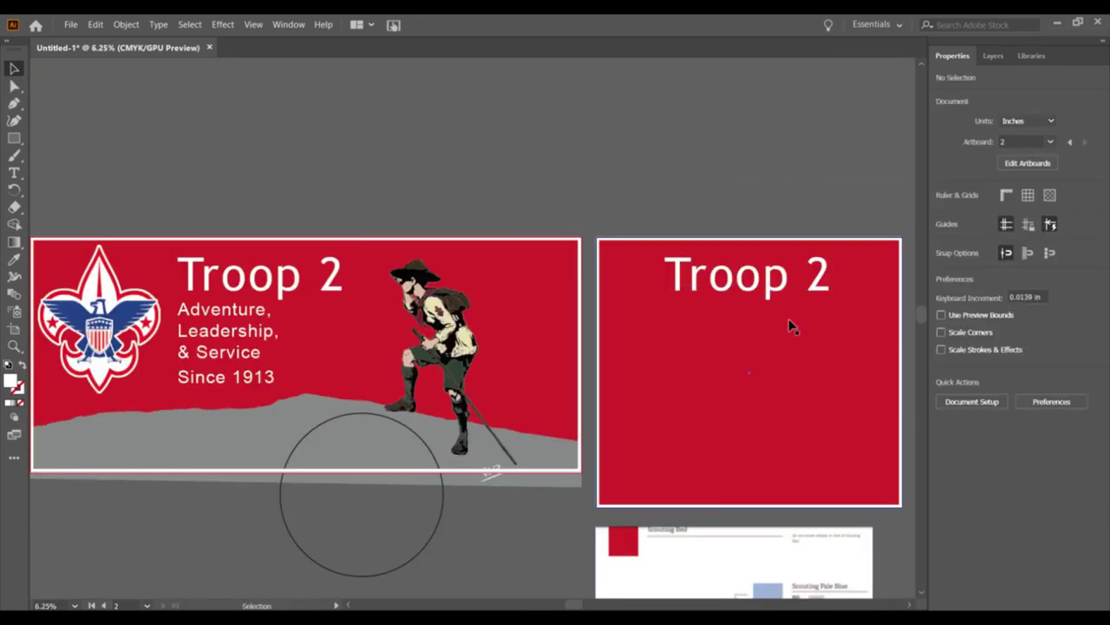
drag(240, 303, 755, 303)
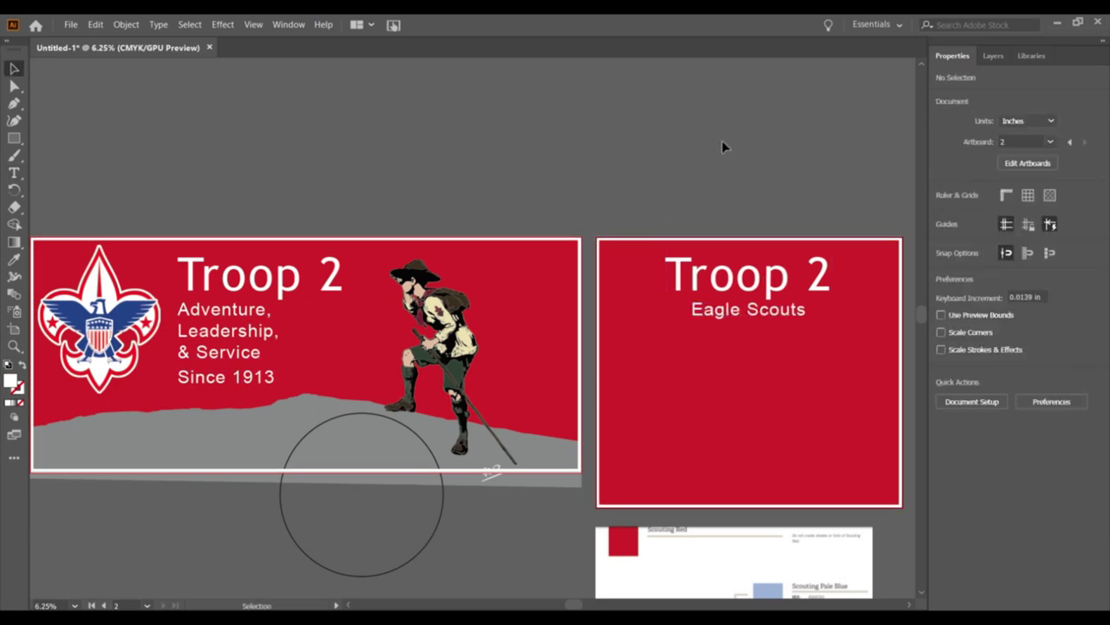
drag(746, 313, 276, 311)
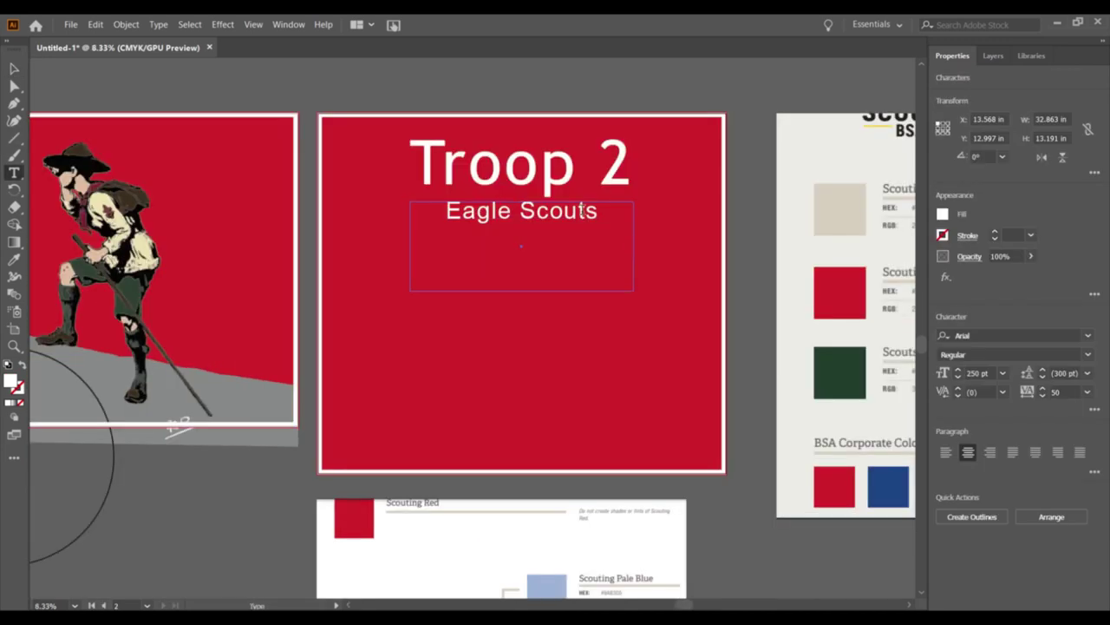
drag(738, 162, 738, 150)
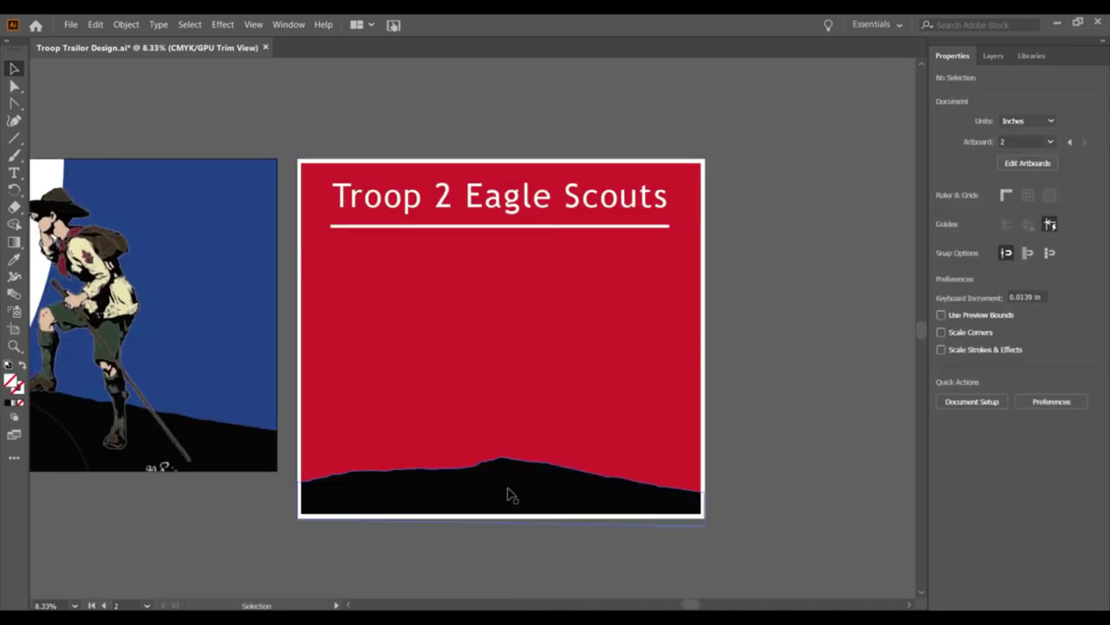
Shape the blue panel's curved upper edge on the Eagle Scouts artboard and fit a 60.25 in wide blue rectangle over it.
click(510, 495)
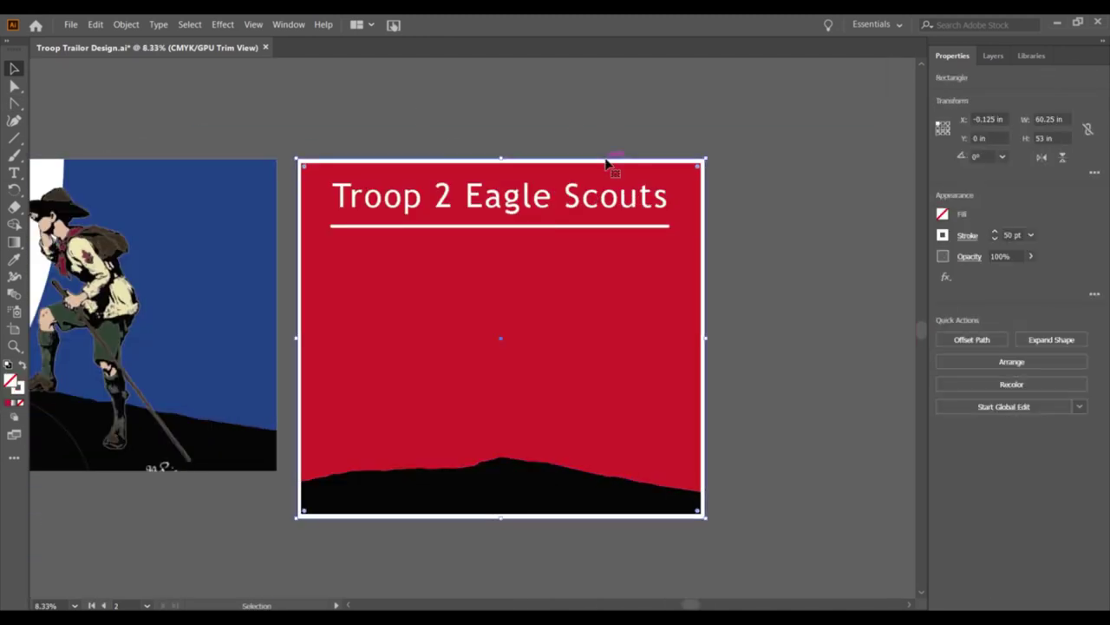
scroll(442, 469, up, 4)
scroll(438, 441, down, 4)
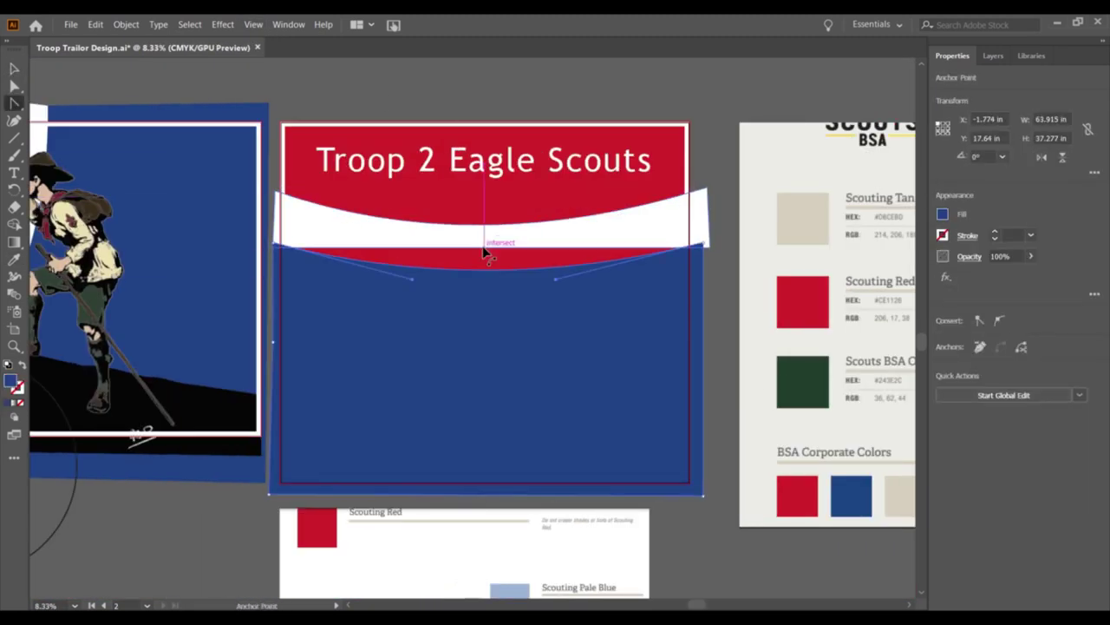
drag(713, 245, 712, 224)
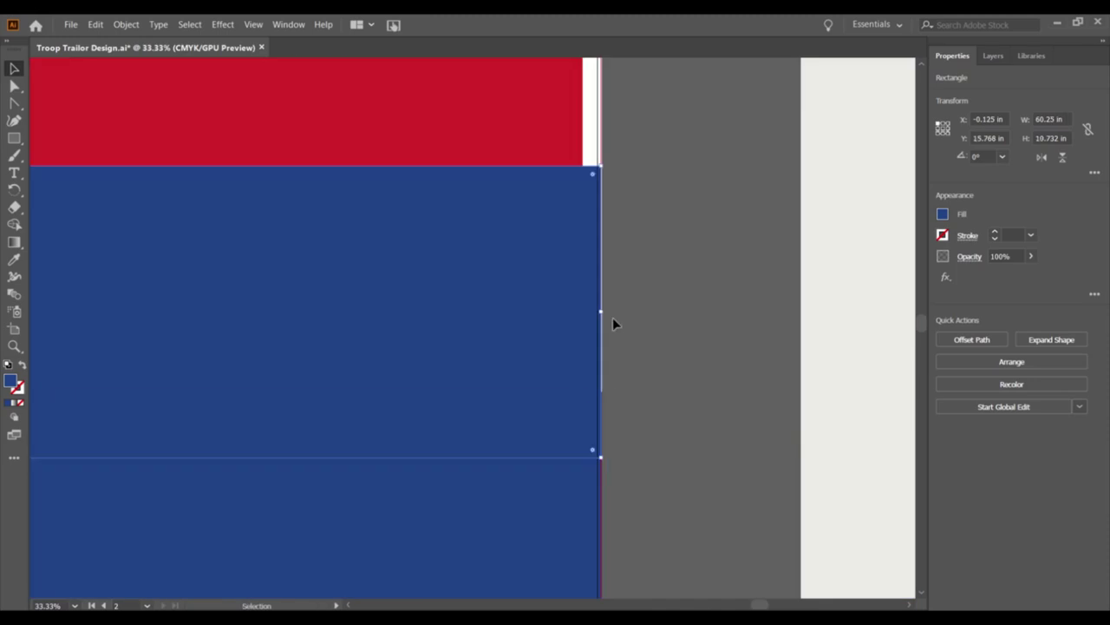
drag(318, 269, 320, 271)
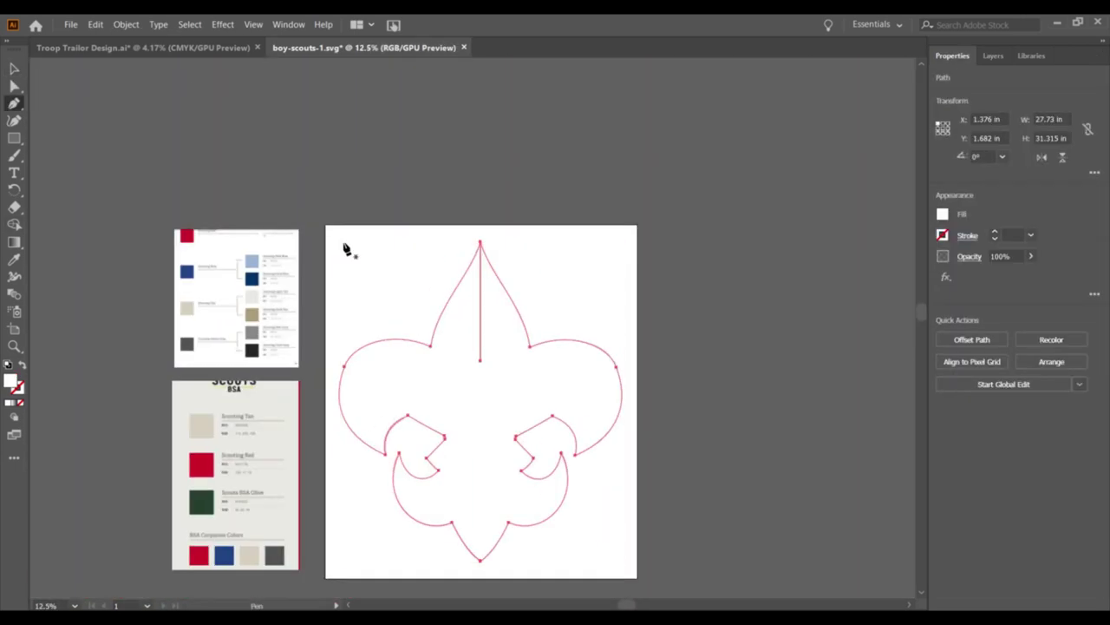
Show the layer list of the boy-scouts-1 emblem document.
click(1006, 60)
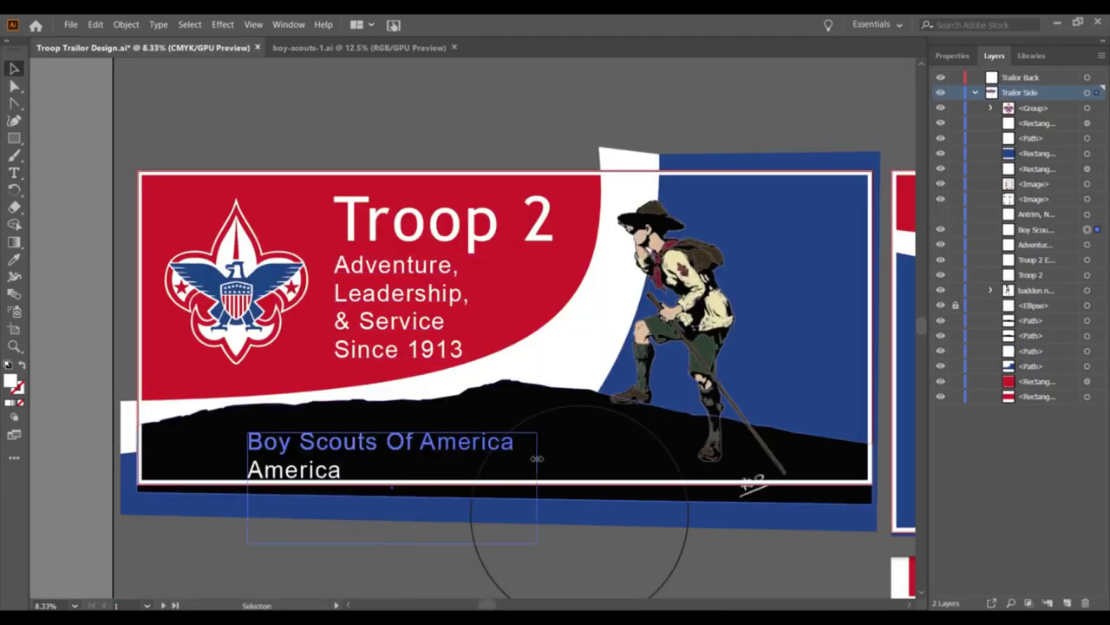
Place "Boy Scouts Of America" in small caps with "Prepared. For Life." beneath the emblem and set the Troop 2 tagline to 225 pt.
drag(263, 461, 438, 273)
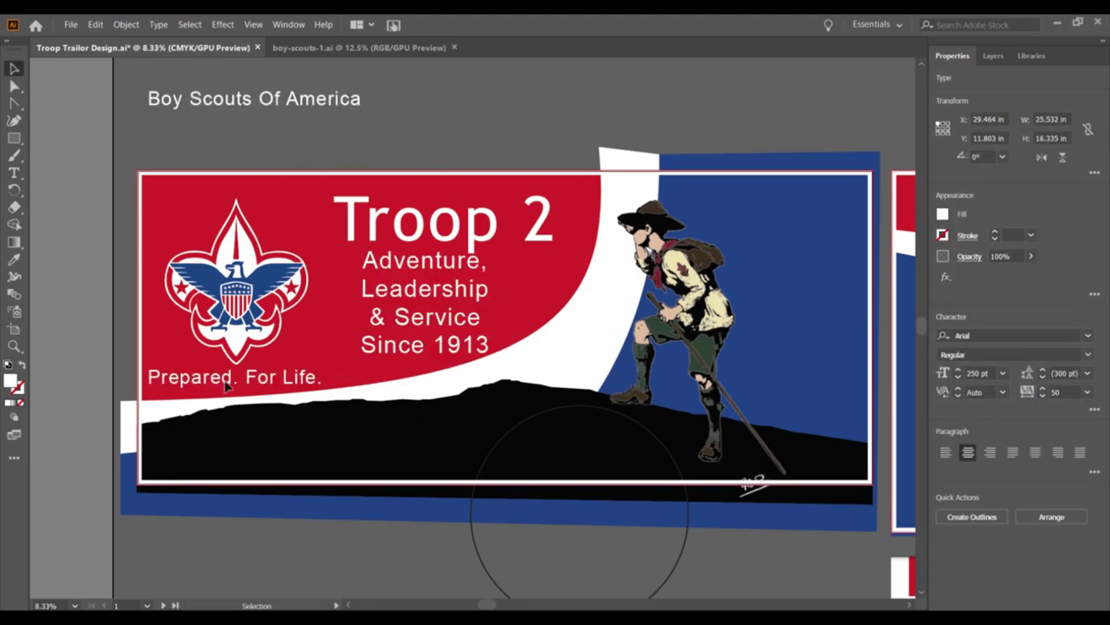
click(395, 103)
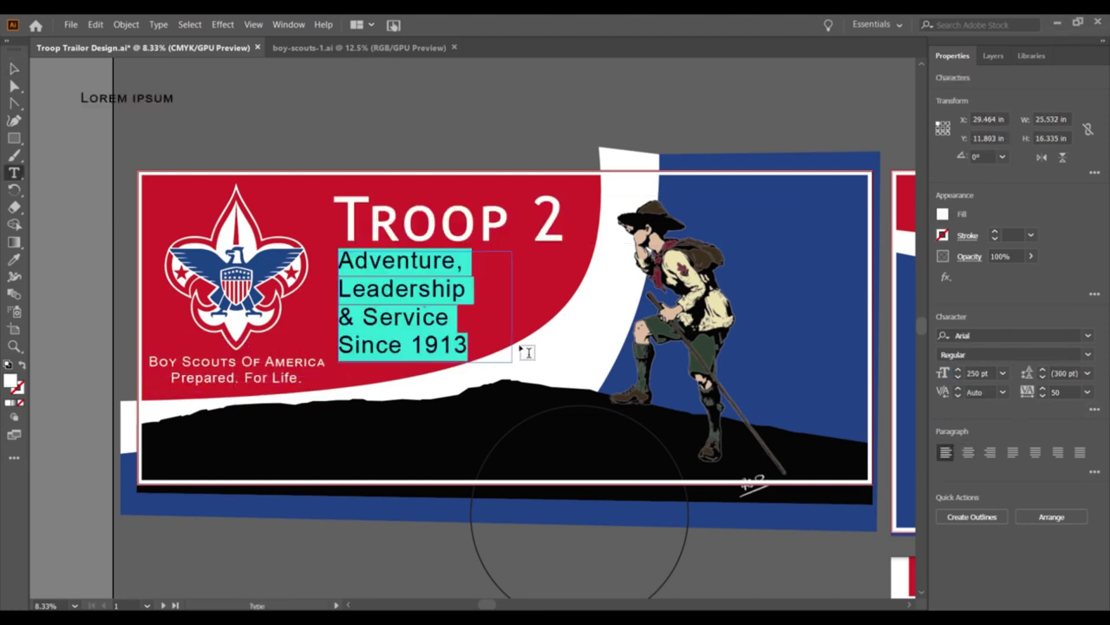
click(426, 224)
click(429, 269)
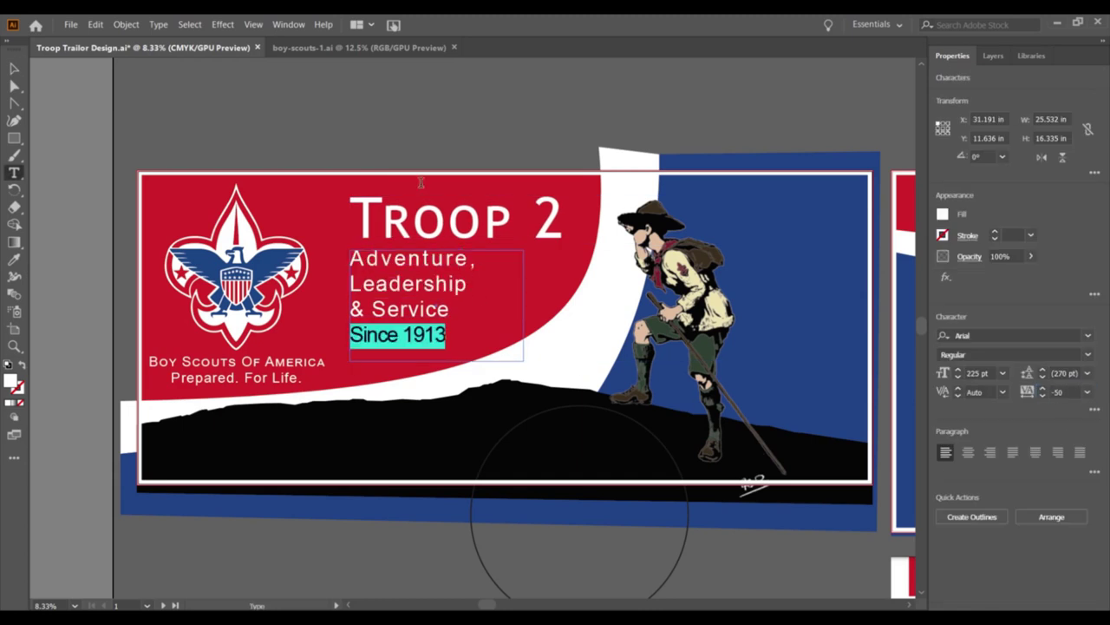
click(411, 185)
key(ctrl+shift+a)
Draw a jagged grey rock highlight with the Pen tool along the black mountain's ridge beneath the scout.
click(75, 145)
key(p)
drag(434, 347, 356, 333)
click(763, 367)
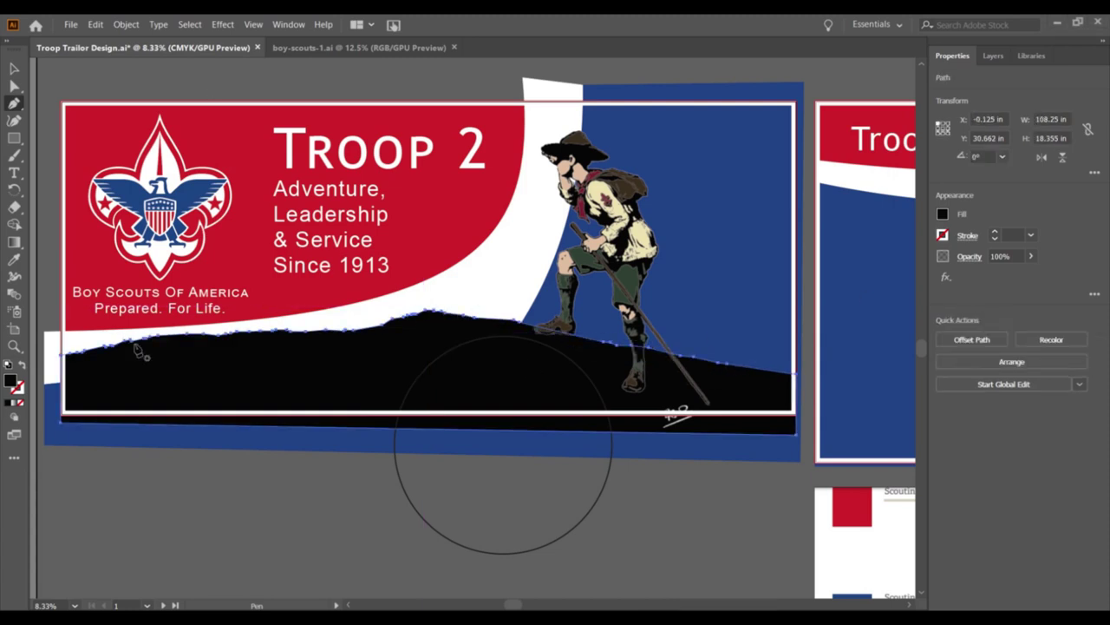
scroll(548, 289, right, 2)
key(v)
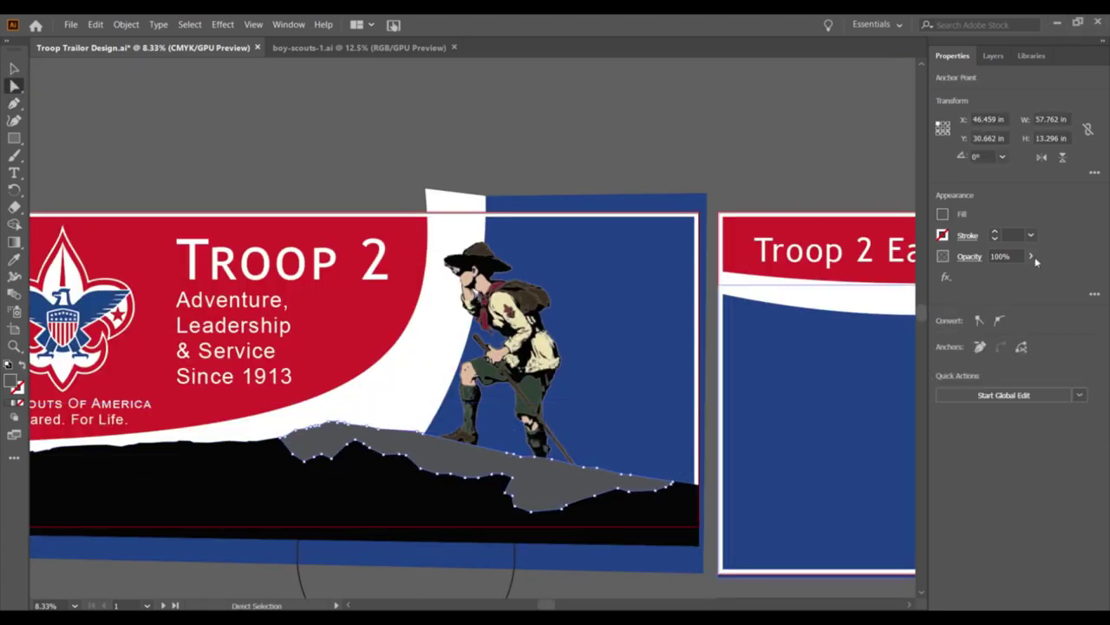
click(993, 55)
Try Footlight MT Light and other display fonts on the "Troop 2" heading.
scroll(548, 289, up, 1)
key(ctrl+minus)
double_click(428, 265)
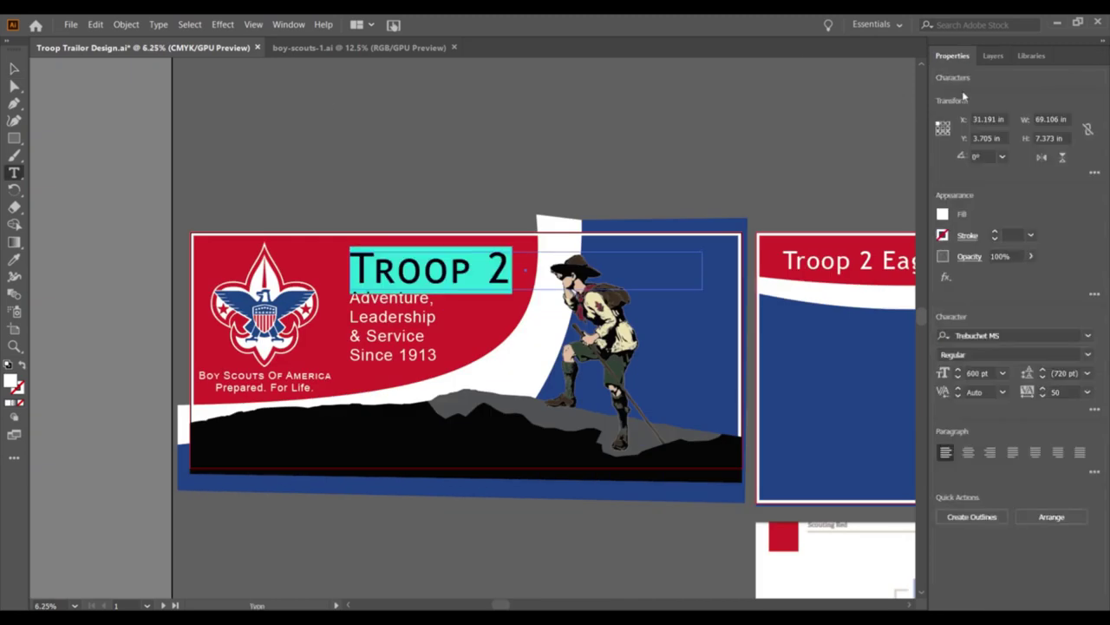
text(foot)
key(Return)
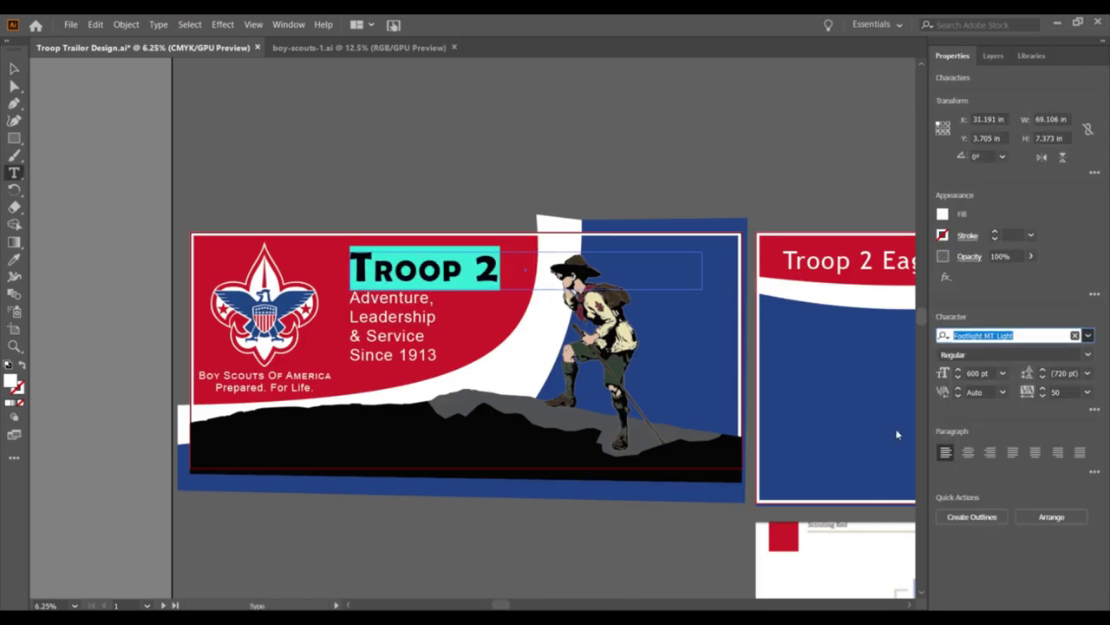
key(Escape)
click(98, 151)
Undo the font trials on the "Troop 2" heading.
key(ctrl+z)
key(ctrl+z)
key(ctrl+z)
key(ctrl+z)
key(ctrl+z)
key(ctrl+z)
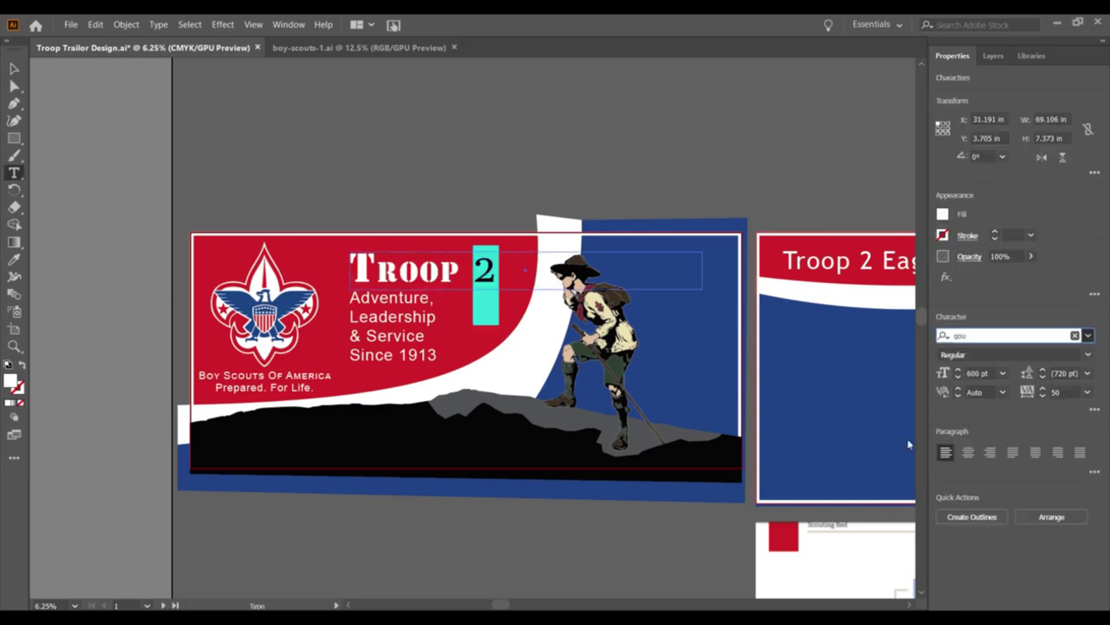
key(ctrl+z)
key(ctrl+z)
key(ctrl+z)
key(p)
scroll(484, 337, down, 1)
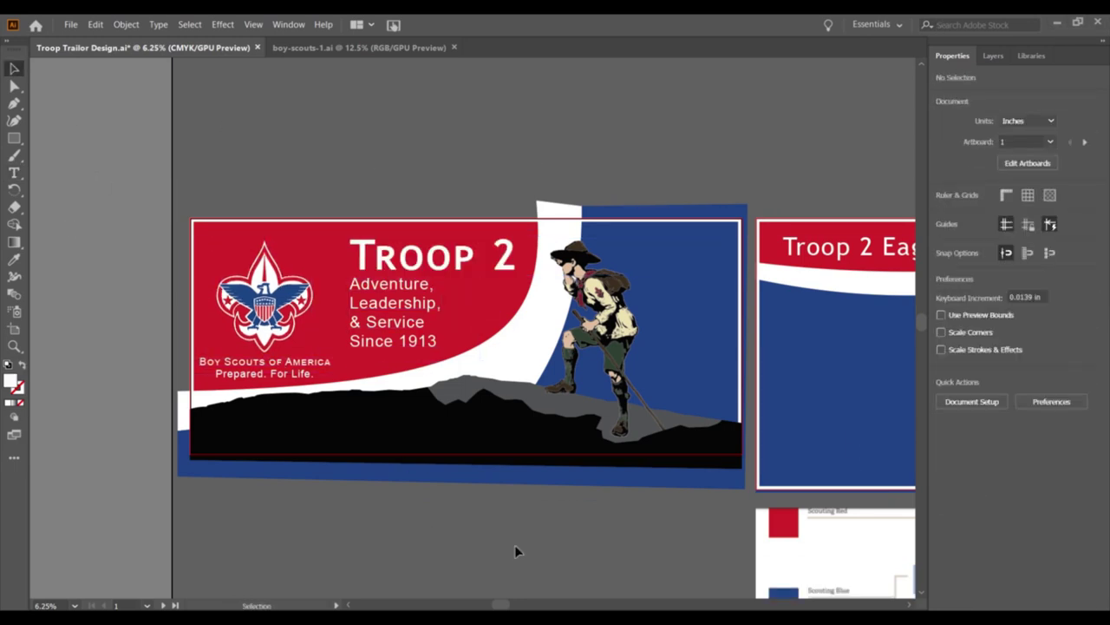
scroll(355, 342, up, 3)
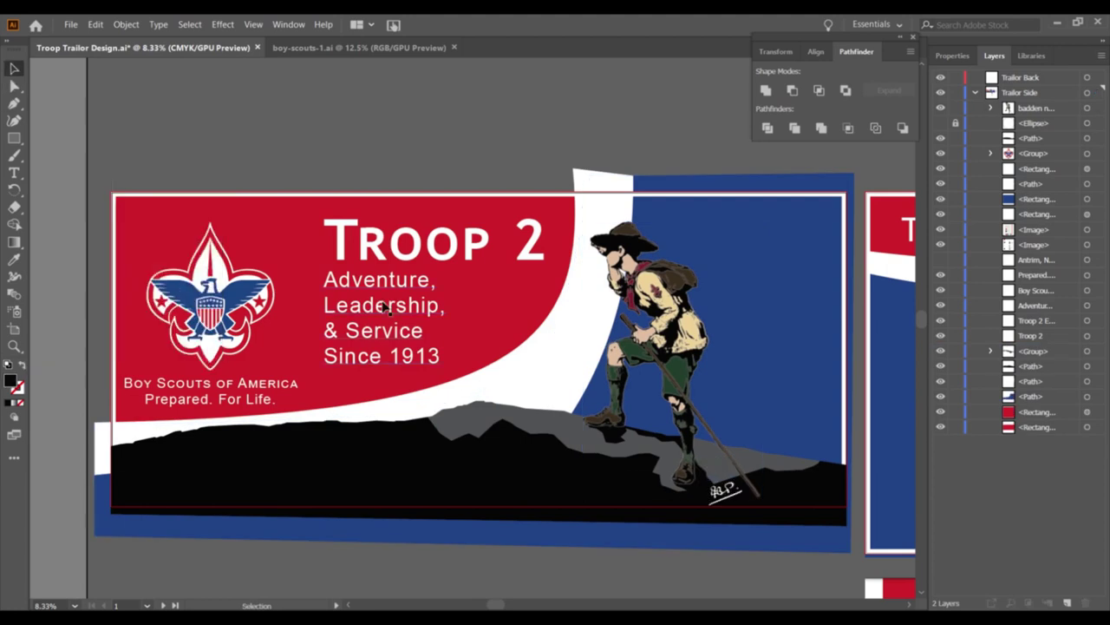
scroll(146, 494, up, 1)
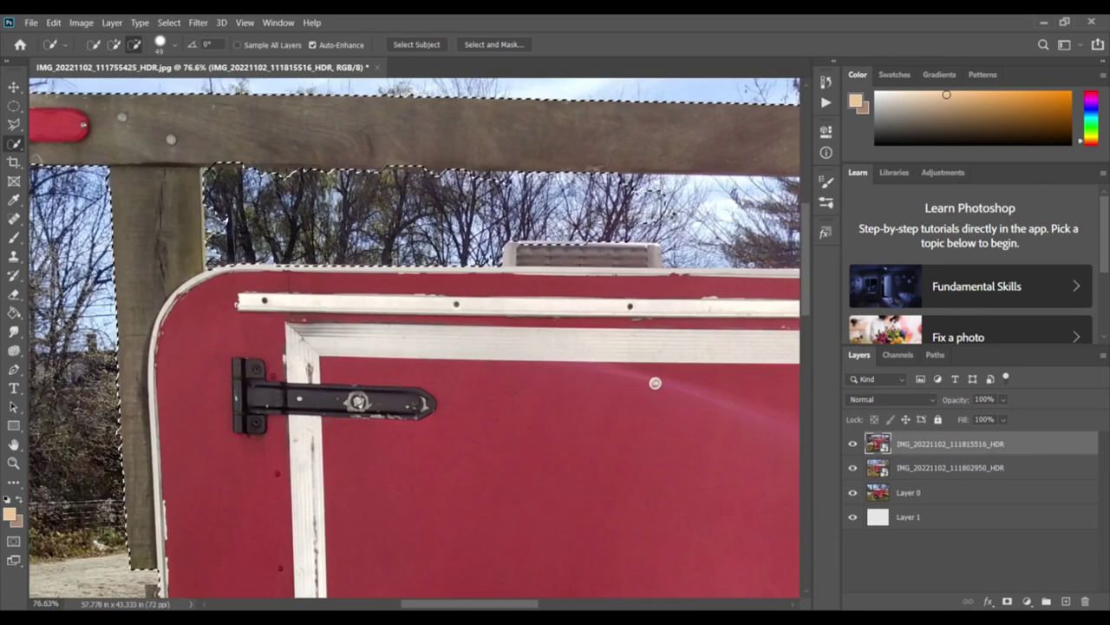
In Photoshop, quick-select the trailer's rear with its wooden rack on the IMG_20221102_111815516_HDR layer and isolate it on its own layer.
drag(655, 383, 273, 383)
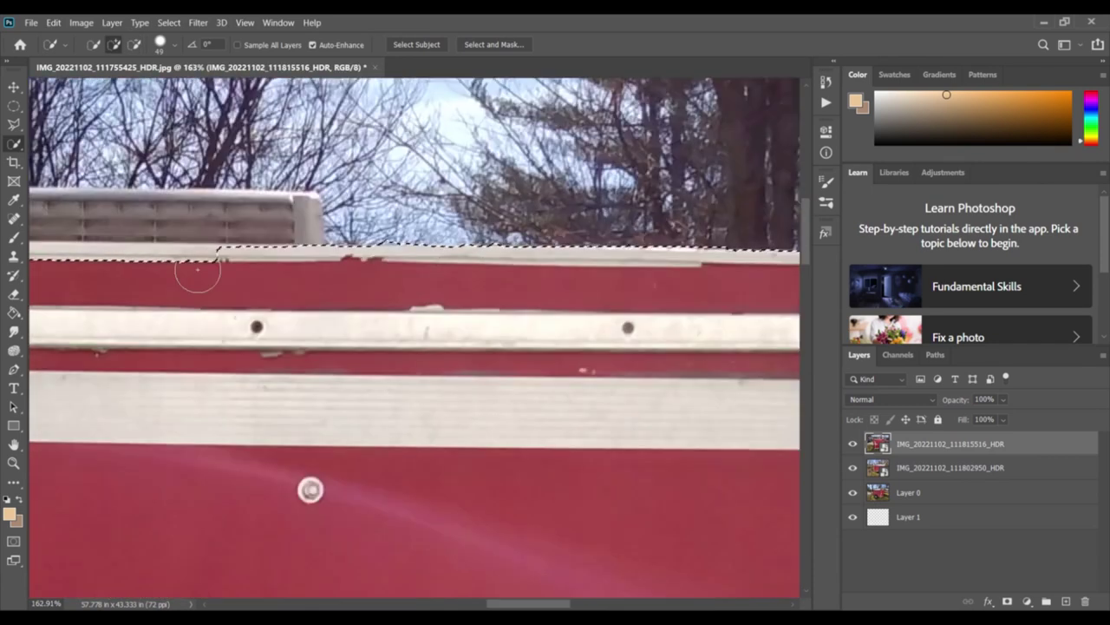
drag(310, 488, 691, 488)
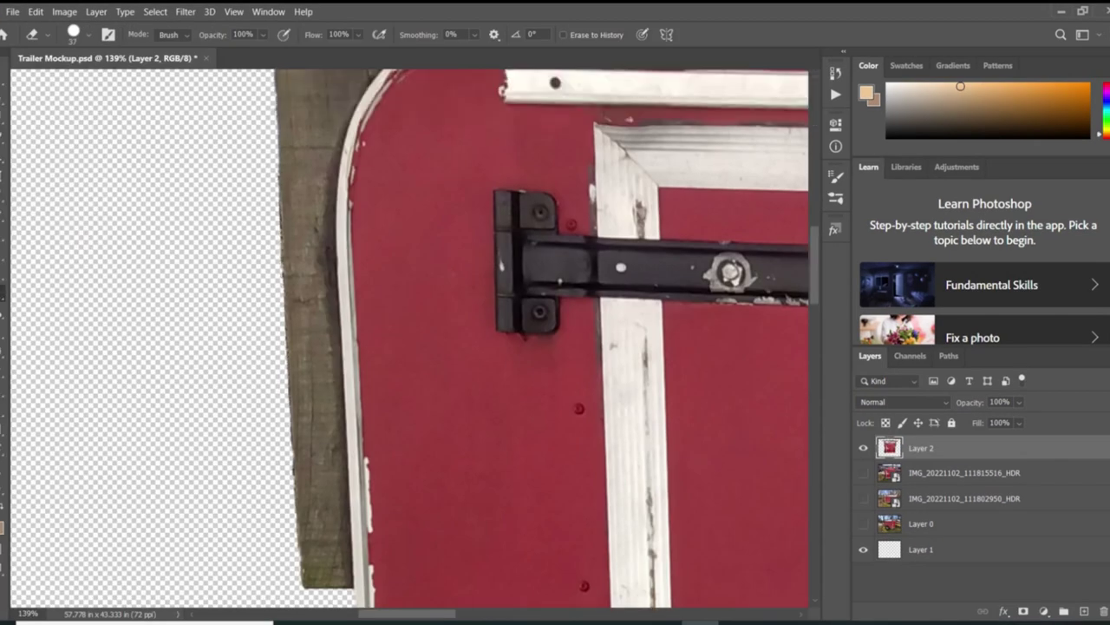
Erase the leftover sky and background along the wooden rack and outer edges of the trailer's rear cut-out.
scroll(508, 154, up, 10)
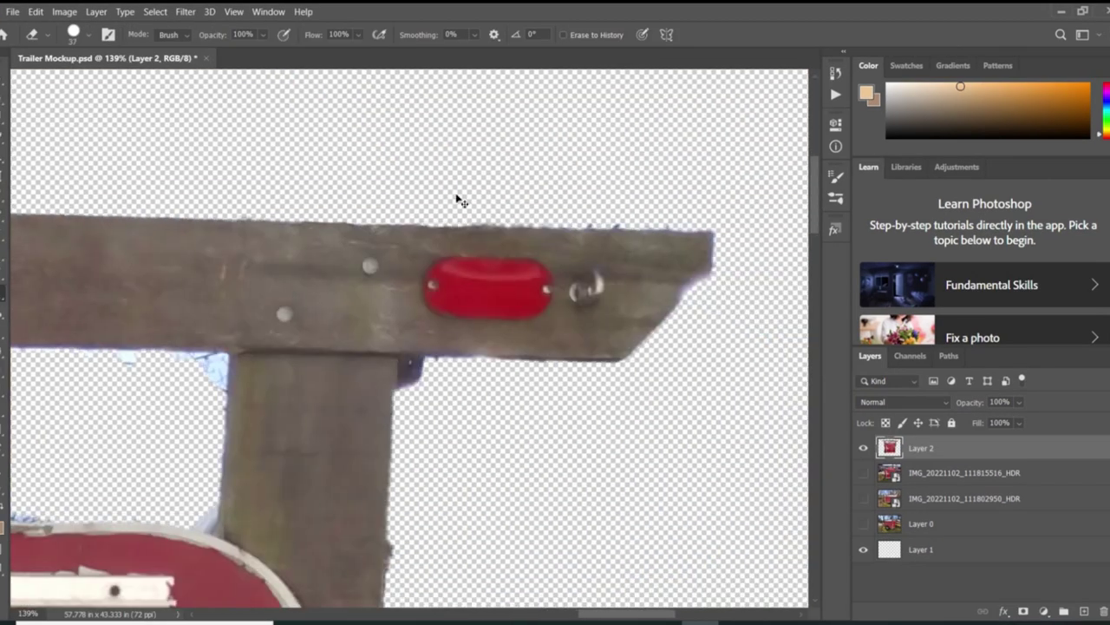
scroll(407, 339, down, 10)
scroll(408, 338, left, 10)
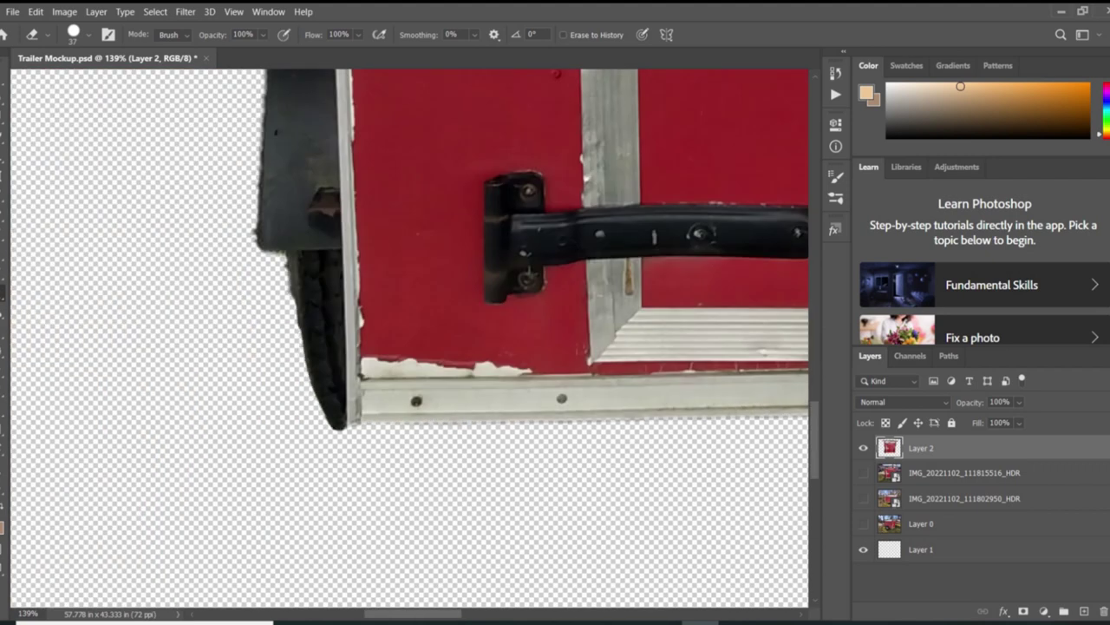
scroll(408, 338, up, 10)
scroll(408, 338, right, 5)
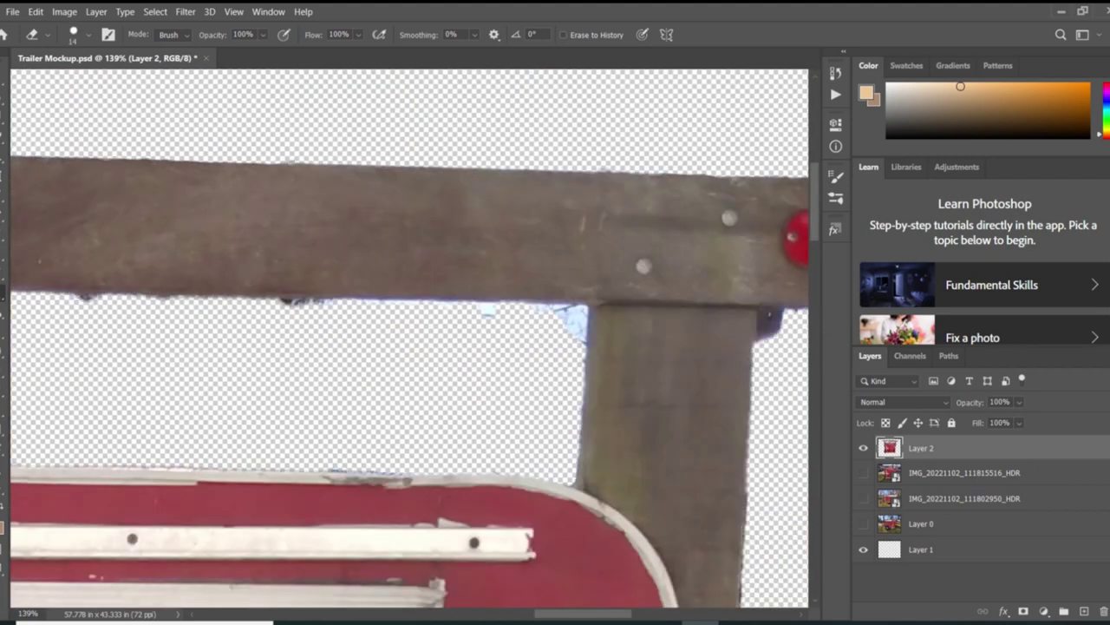
scroll(408, 339, left, 15)
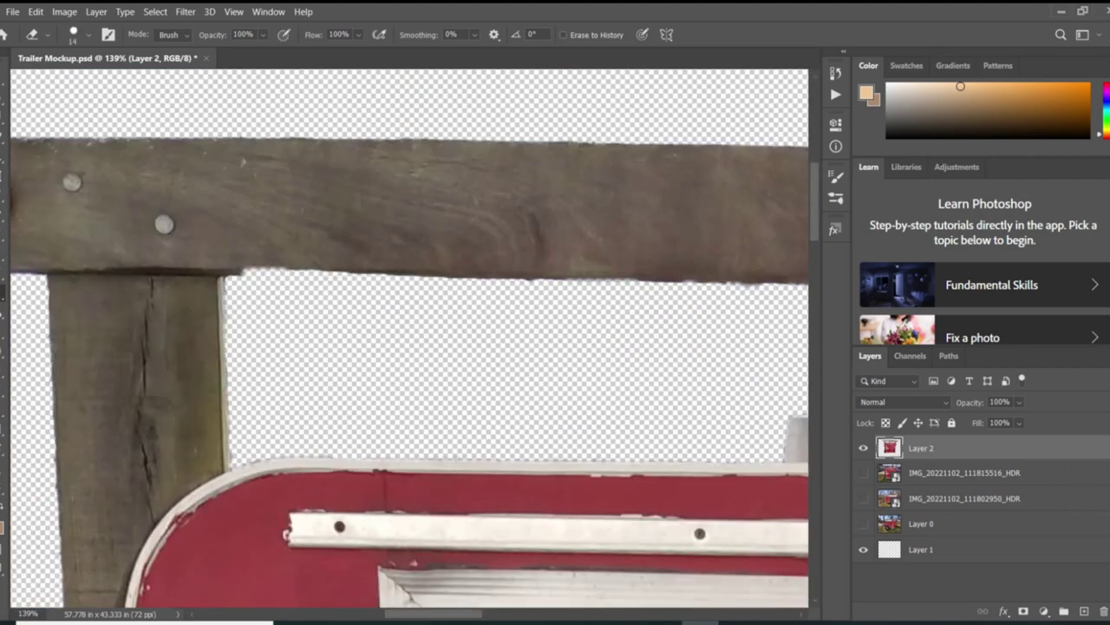
scroll(408, 339, down, 5)
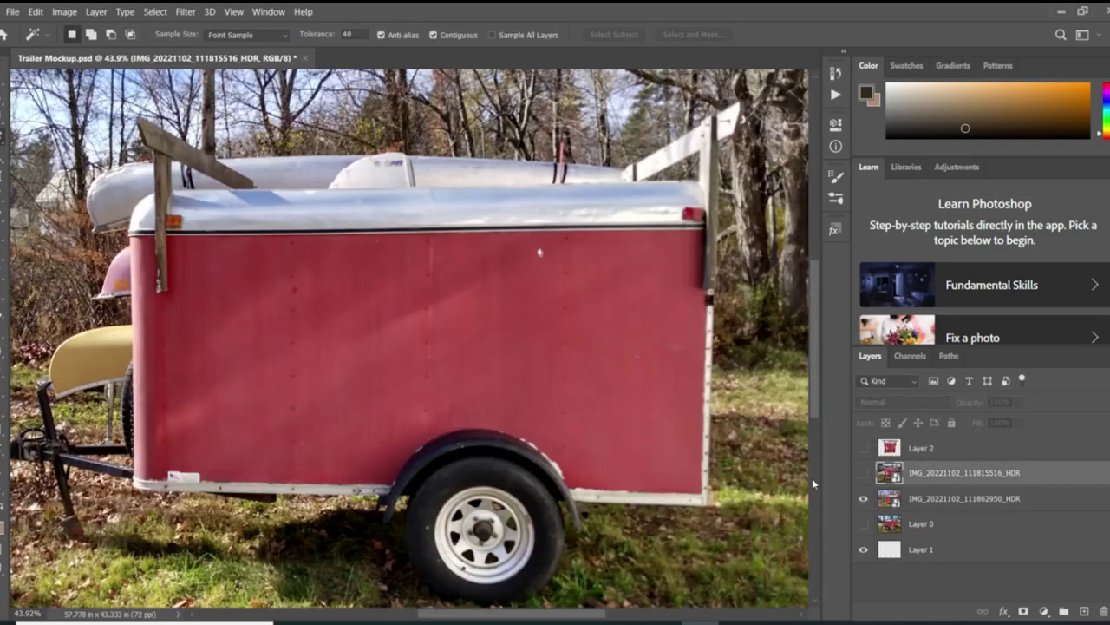
Quick-select the trailer's side view on the IMG_20221102_111802950_HDR layer and isolate it on its own layer.
scroll(540, 252, down, 3)
scroll(540, 252, up, 8)
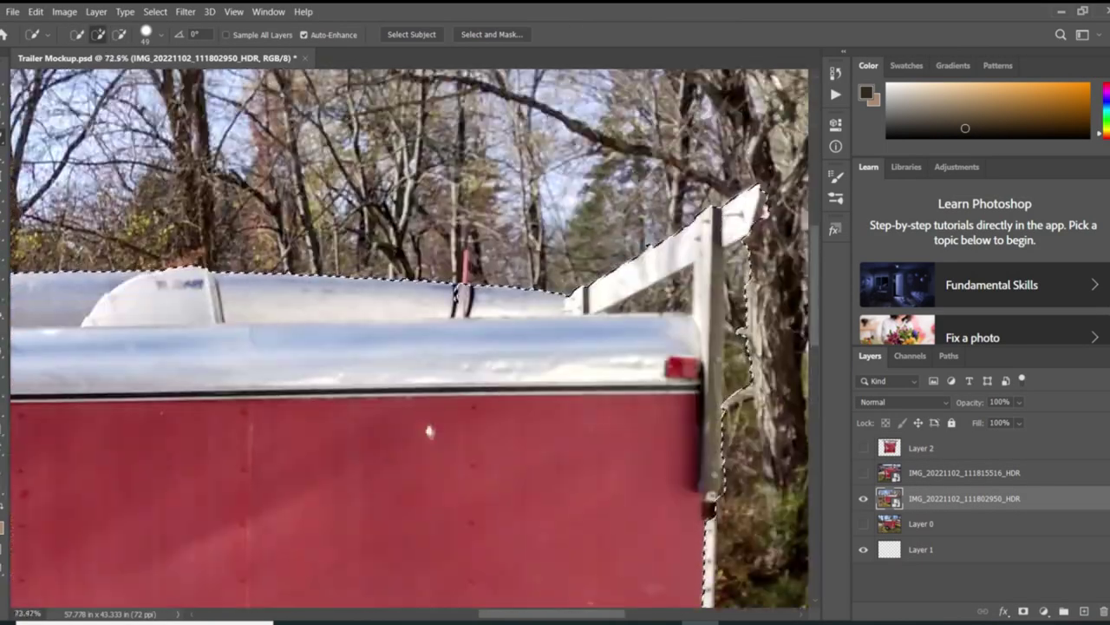
scroll(293, 324, down, 8)
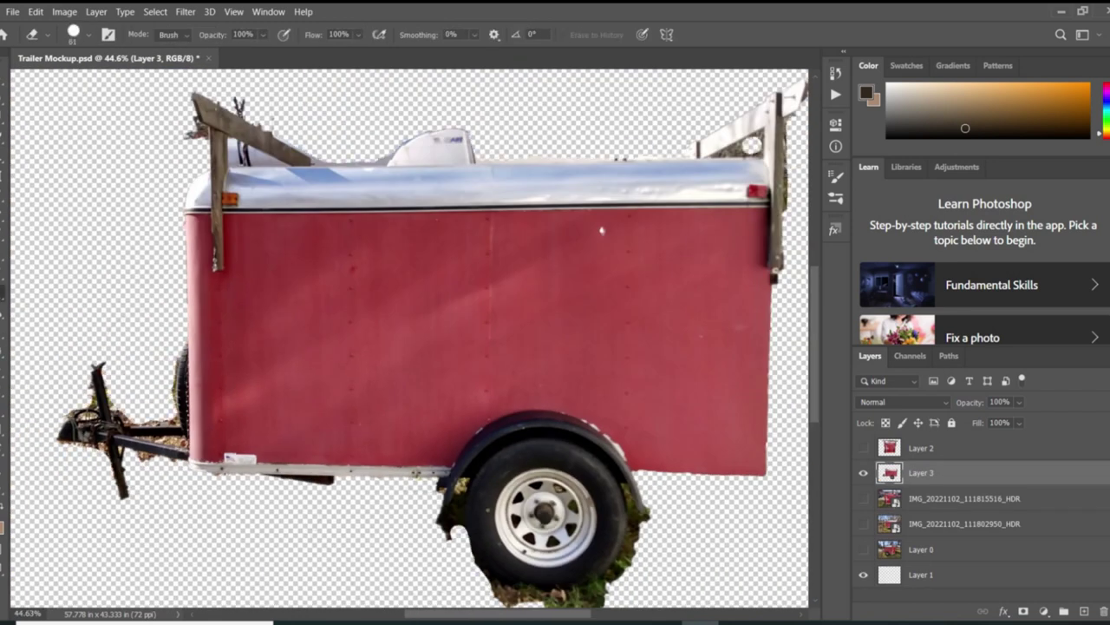
Erase the canoe and tree remnants around the roof and wooden racks of the side-view cut-out.
drag(601, 230, 553, 338)
scroll(553, 338, up, 4)
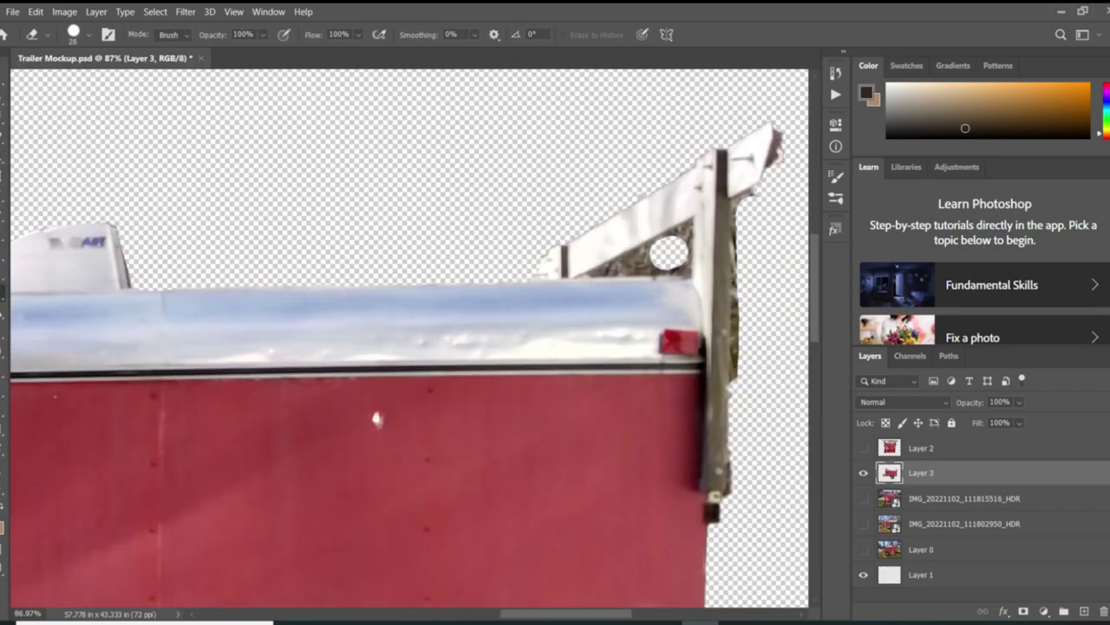
click(87, 35)
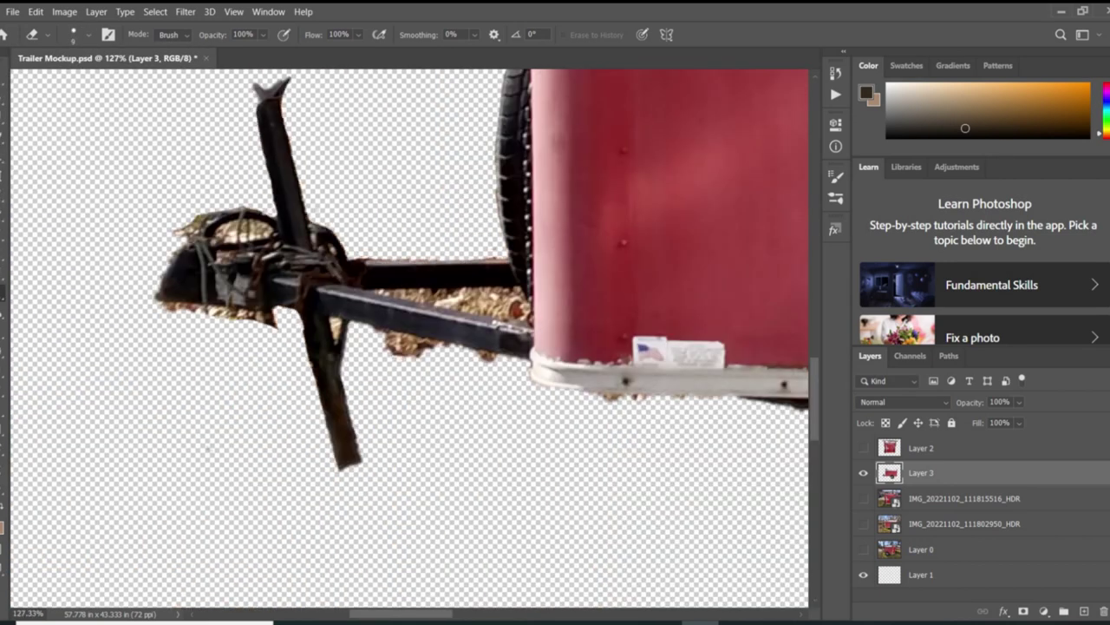
Erase the leaves and grass left around the hitch, lower edge and wheel of the side-view cut-out with a small Eraser brush.
click(87, 35)
key(Return)
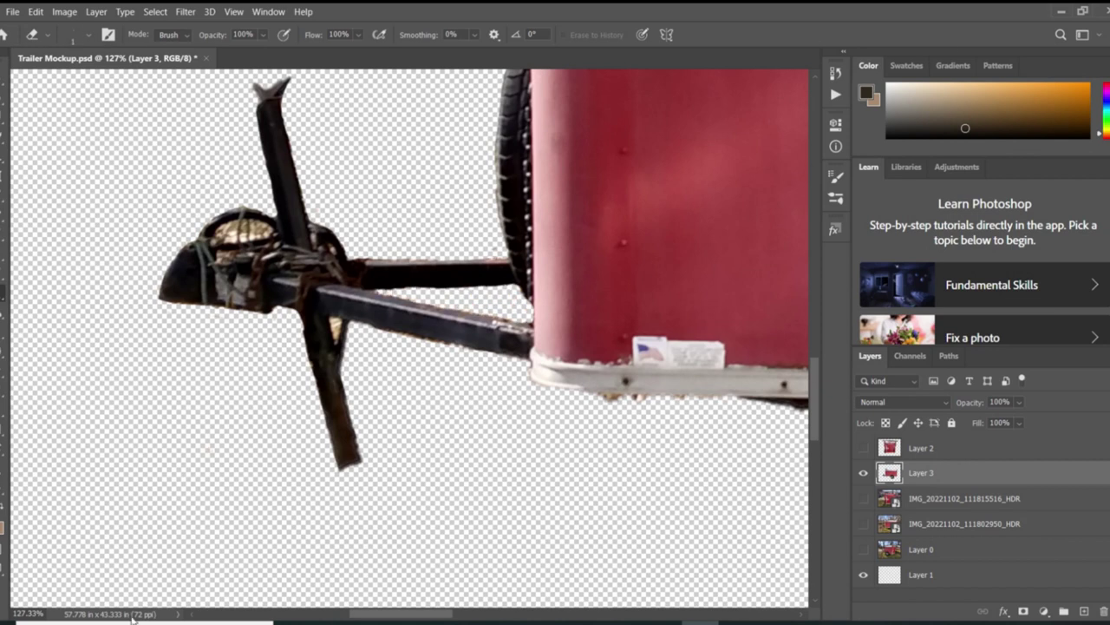
scroll(408, 338, right, 8)
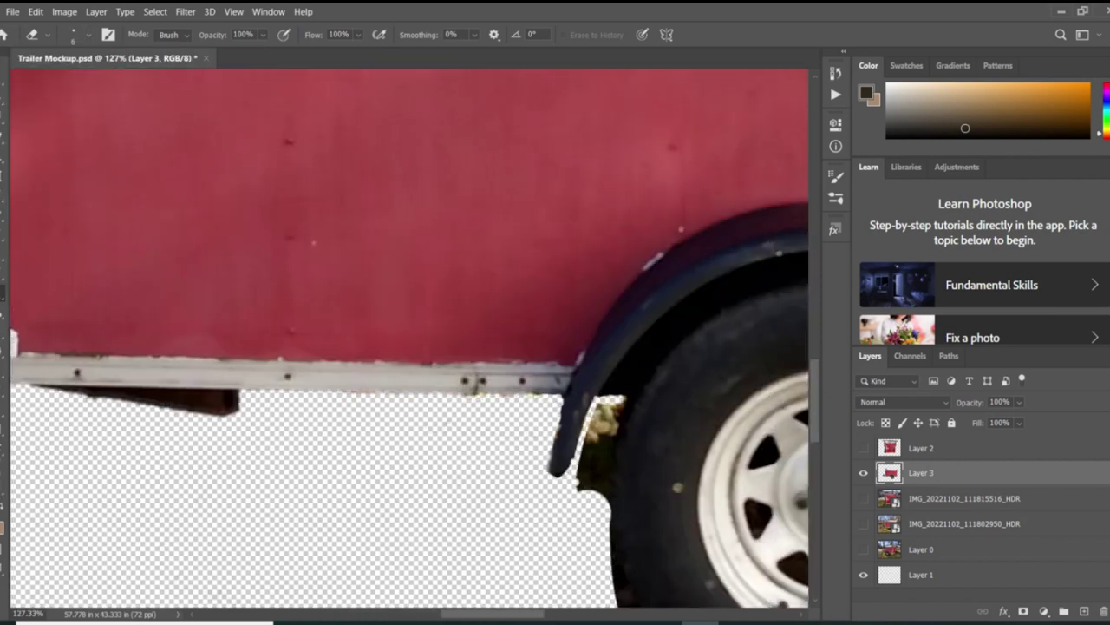
scroll(408, 338, right, 5)
scroll(408, 338, down, 3)
scroll(408, 338, down, 3)
scroll(408, 338, up, 3)
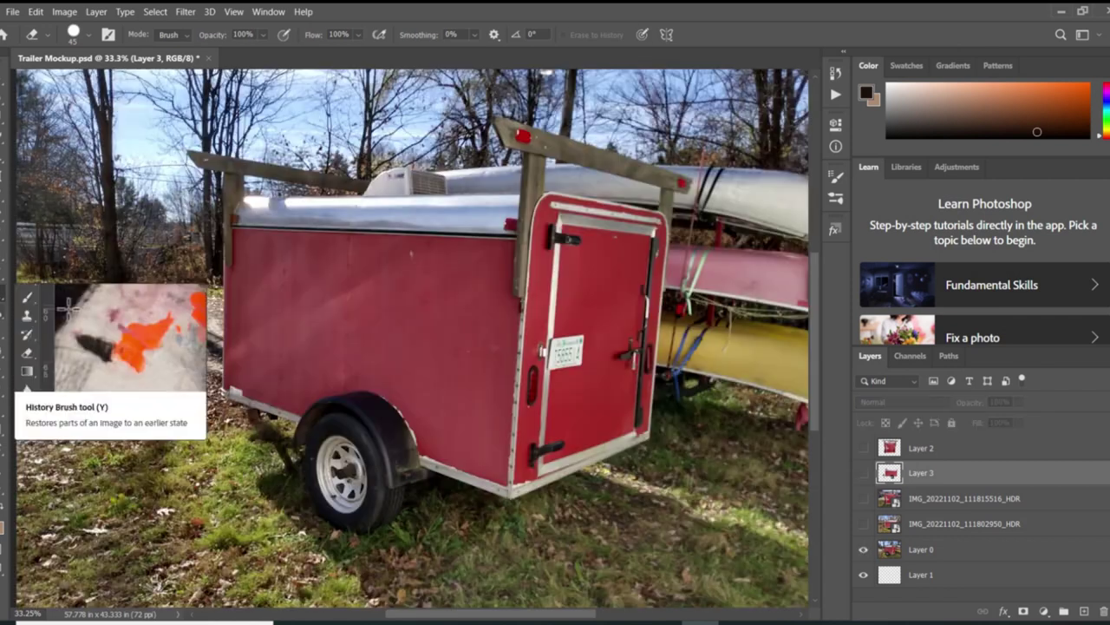
Isolate the angled trailer view from Layer 0 on its own layer and erase the background left around its side and wooden rack.
key(l)
scroll(109, 148, up, 1)
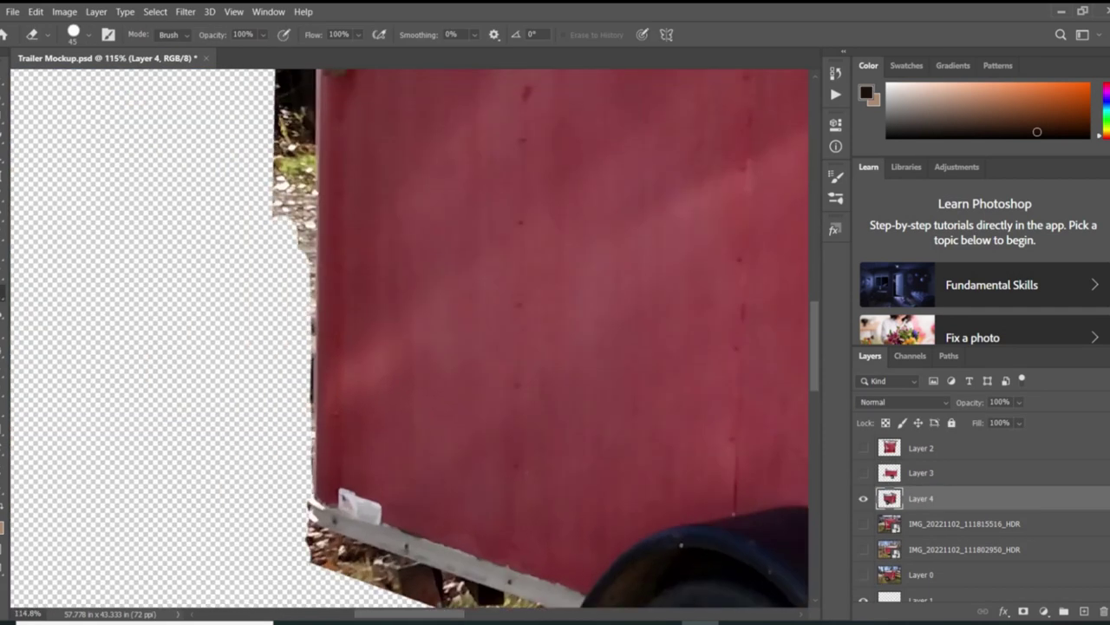
scroll(408, 338, up, 3)
scroll(408, 338, up, 3)
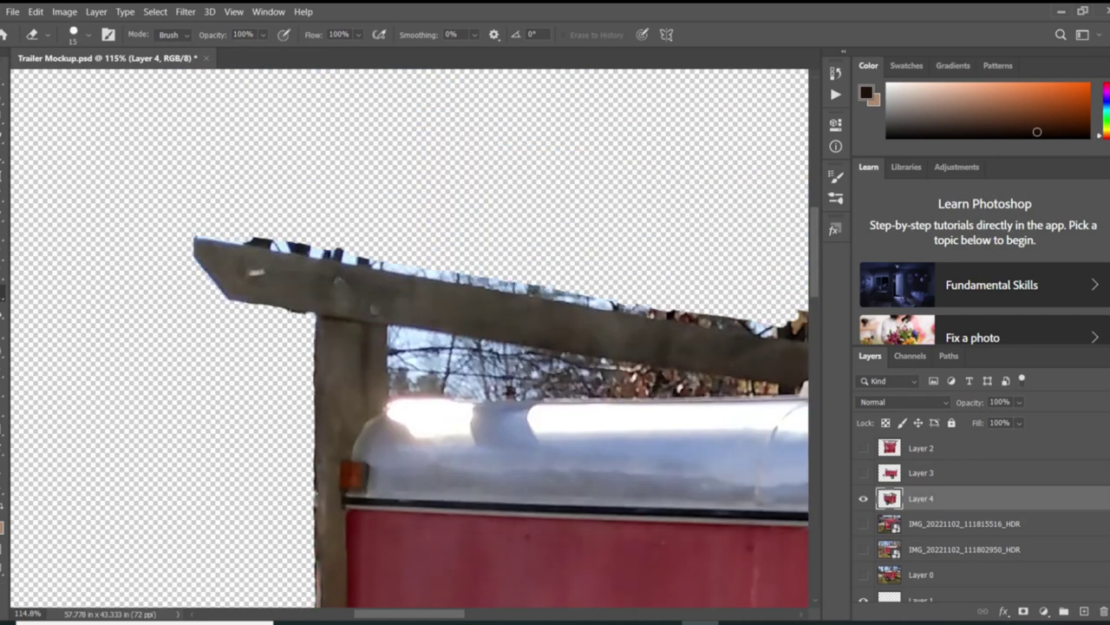
scroll(408, 338, right, 5)
scroll(408, 338, right, 5)
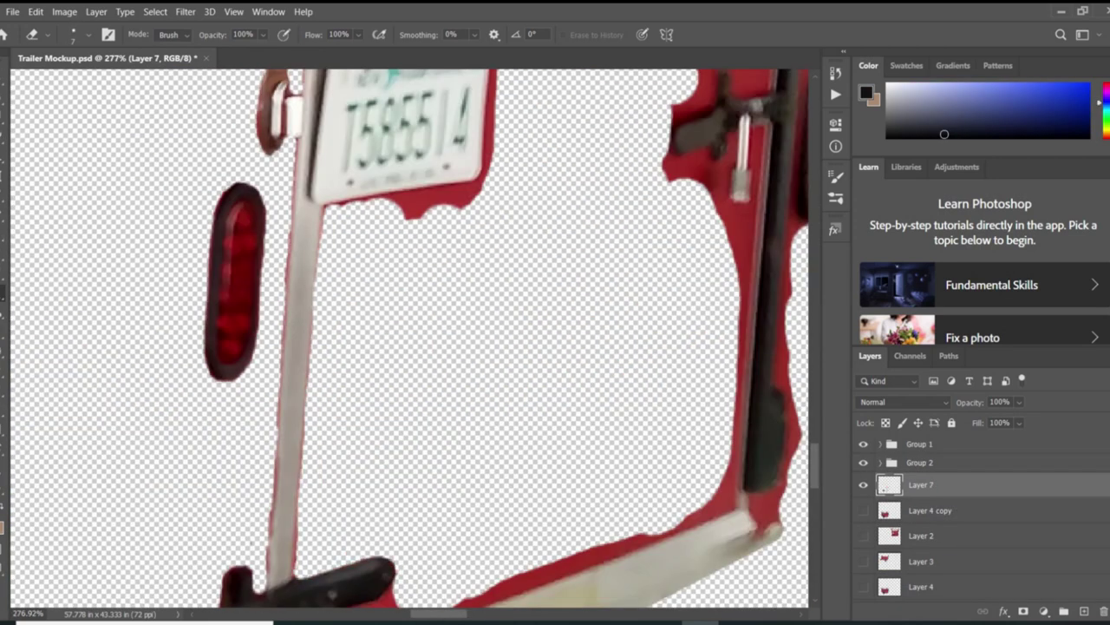
Erase the red door paint around the lower frame, lower hinge, latch bar and tail light on Layer 7.
scroll(408, 338, up, 2)
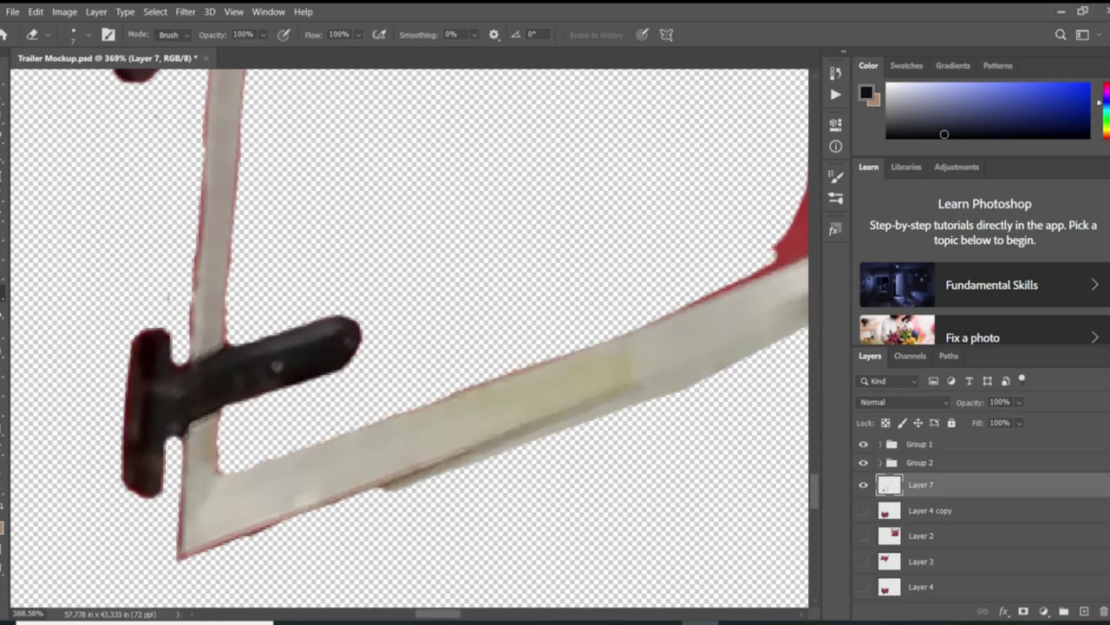
scroll(407, 338, right, 5)
scroll(408, 339, up, 5)
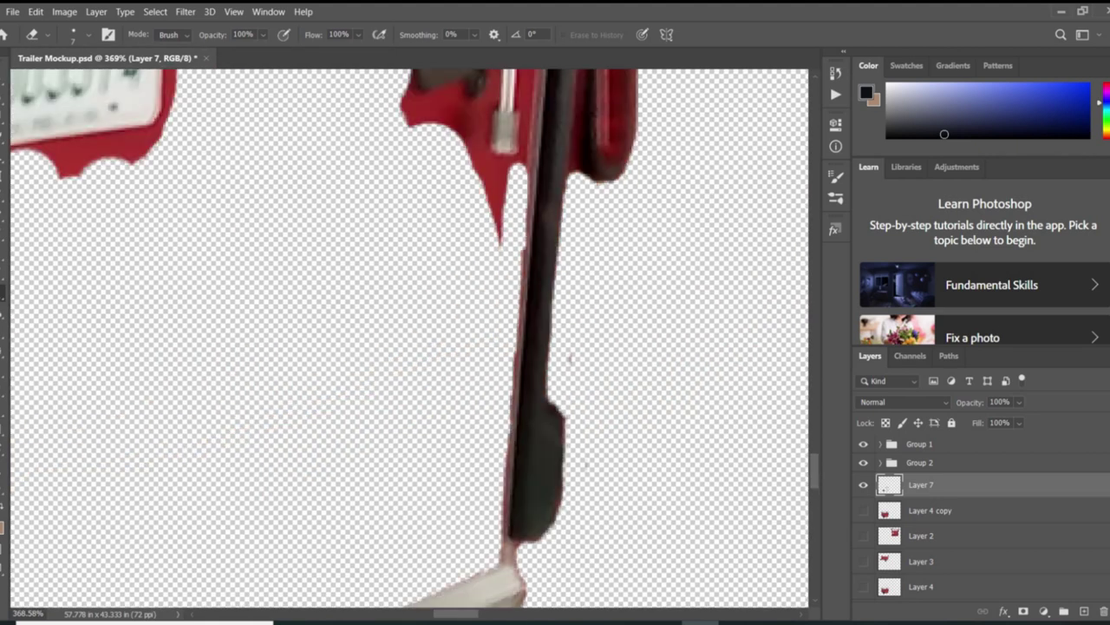
scroll(570, 356, up, 5)
scroll(570, 355, right, 2)
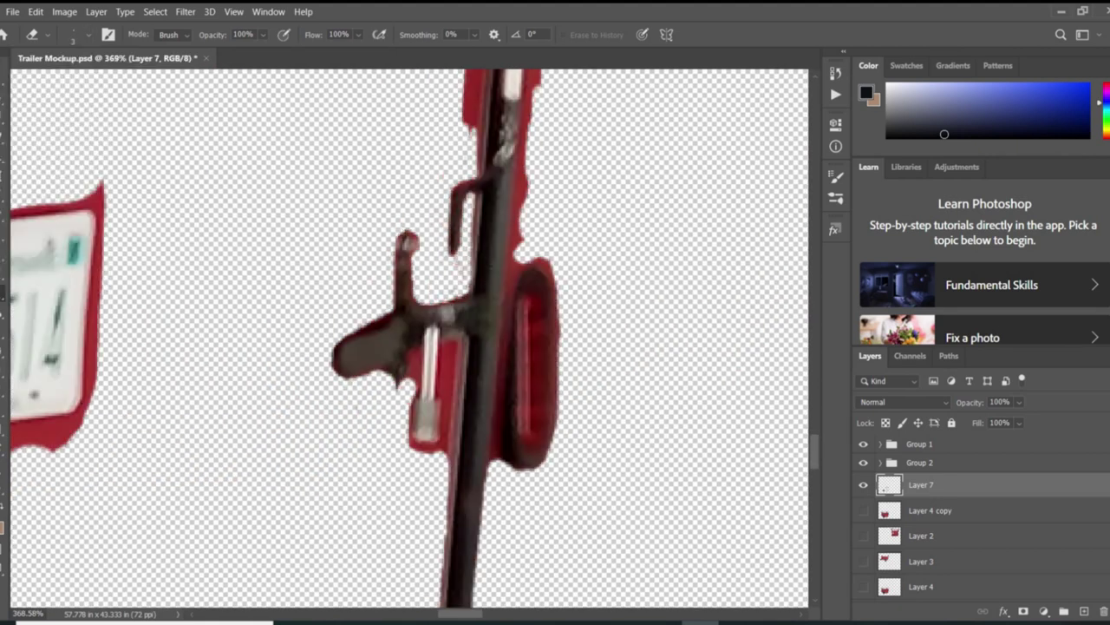
Erase the red paint around the upper door frame, upper hinge and licence plate on Layer 7 and lock the layer's transparent pixels.
scroll(408, 338, up, 5)
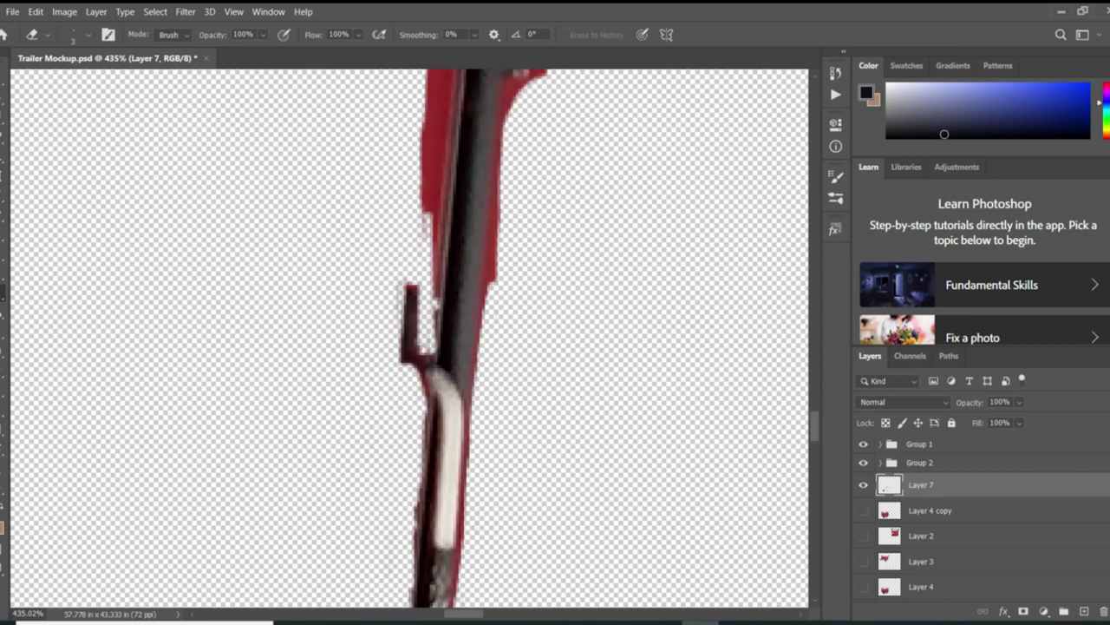
scroll(407, 338, up, 1)
scroll(408, 338, left, 8)
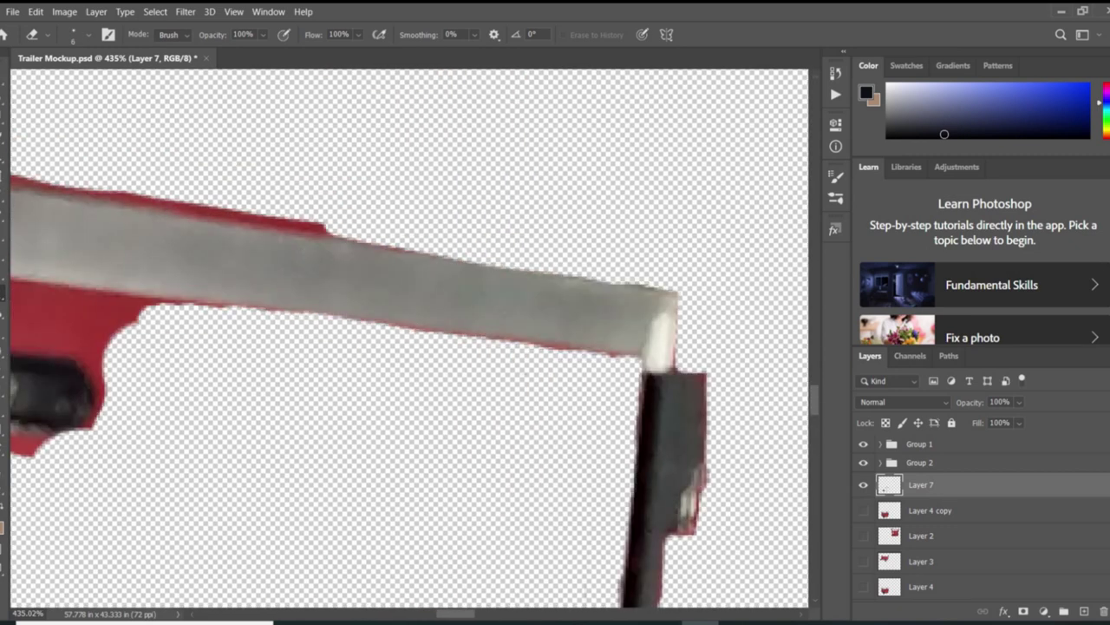
key(b)
scroll(408, 338, down, 6)
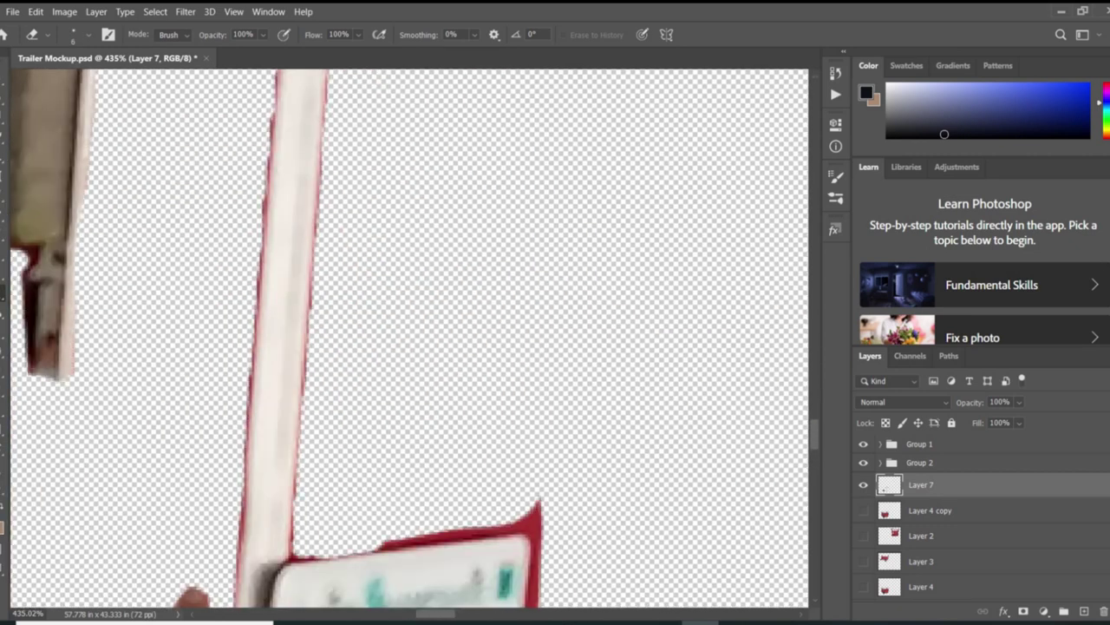
scroll(408, 338, up, 3)
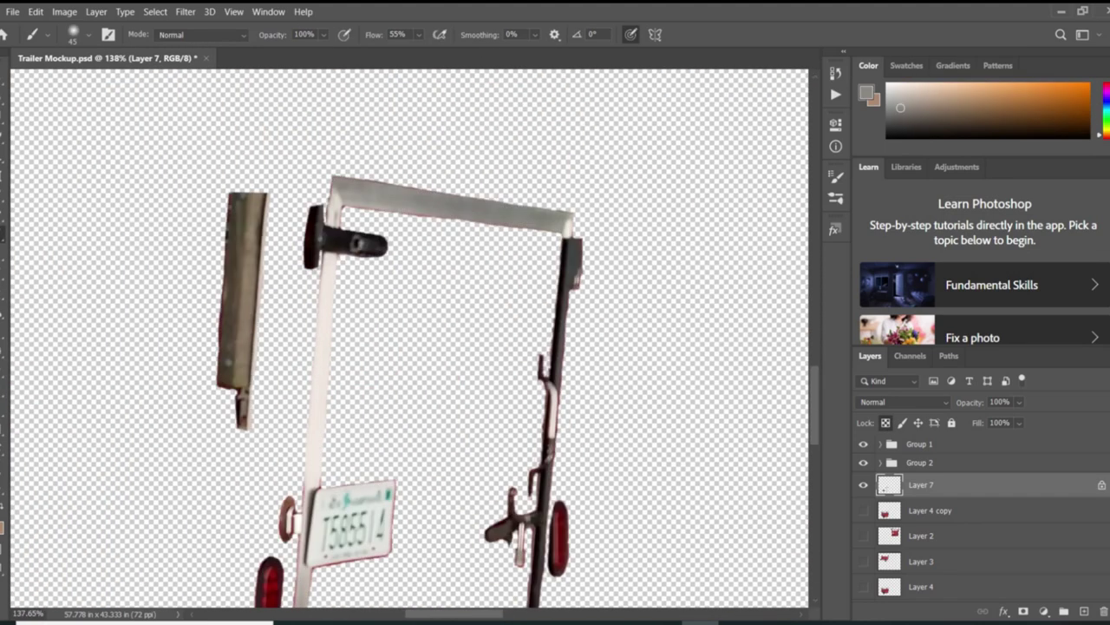
Place the Troop 2 side artwork into the Rectangle 1 smart object covering the trailer's side panel.
scroll(408, 338, down, 7)
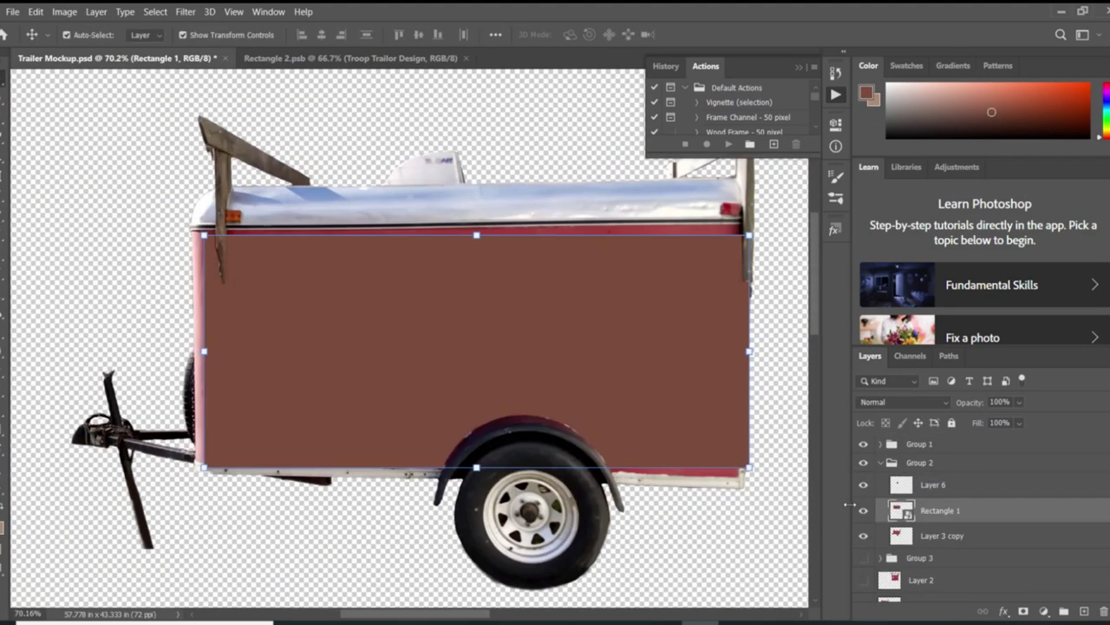
click(12, 11)
mouse_move(83, 228)
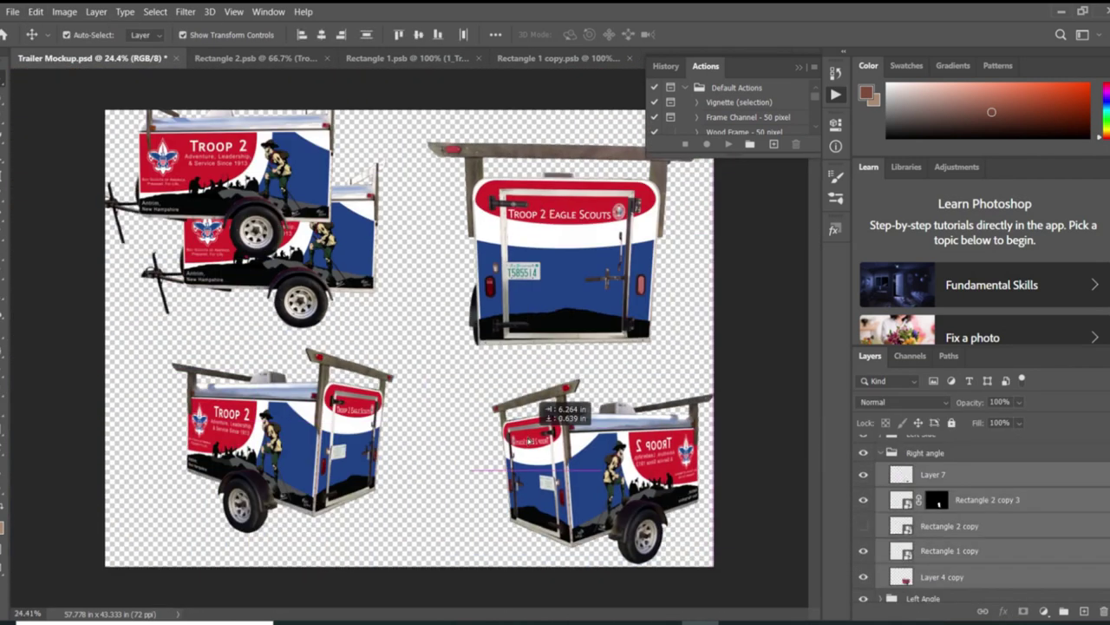
Move the left-angle trailer closer to the right-angle trailer and hide the Rectangle 1 copy 3 layer in the Right Side group.
drag(252, 453, 299, 453)
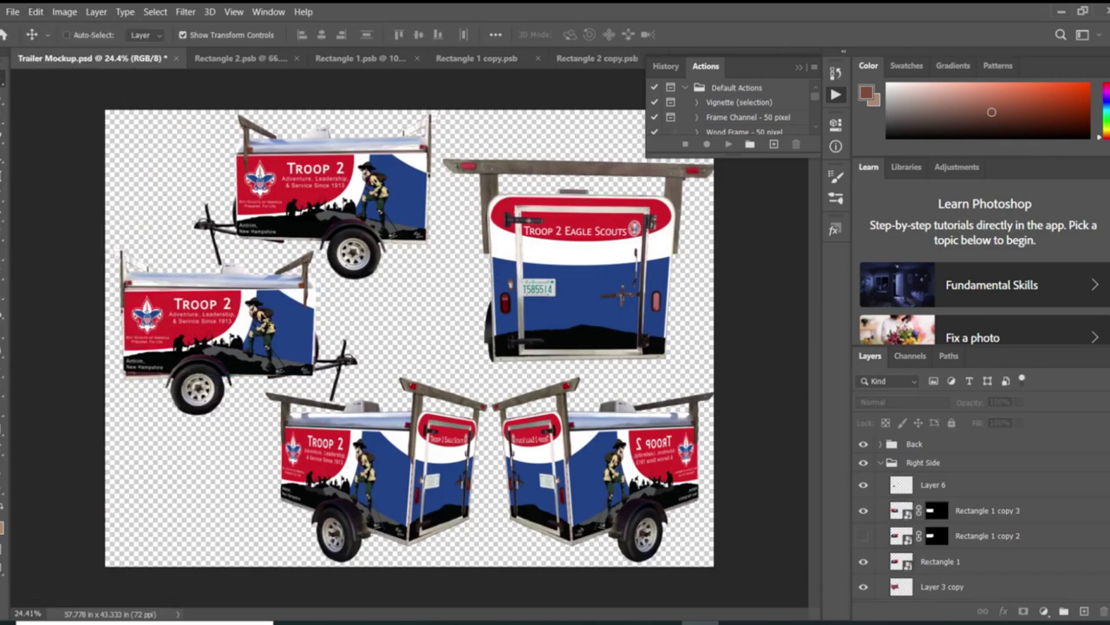
click(864, 512)
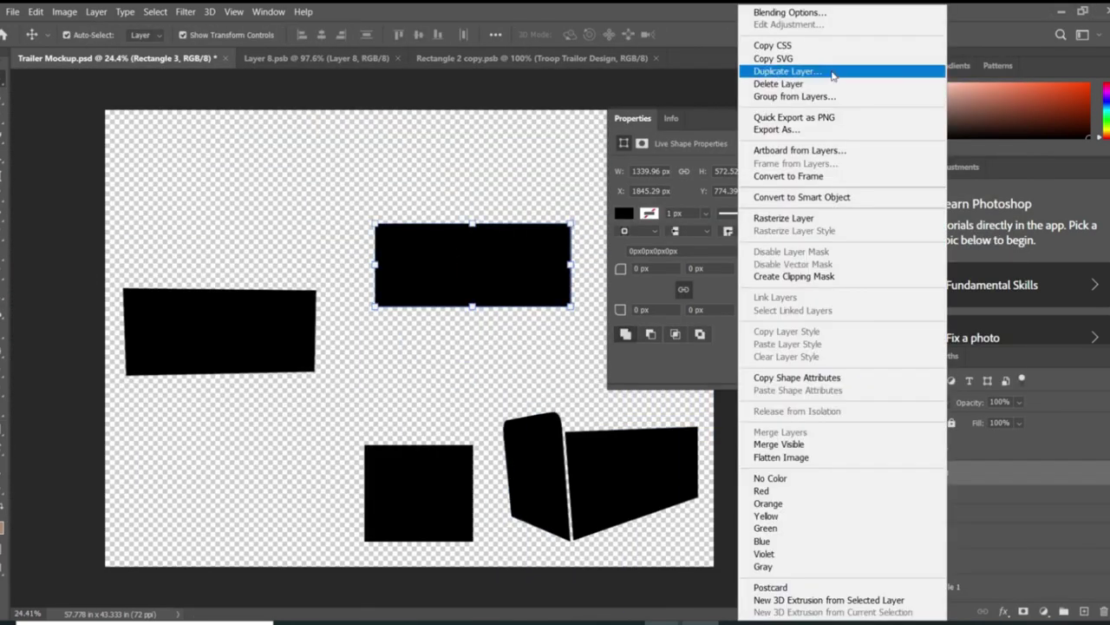
Duplicate the black Rectangle 3 layer and select the semi-transparent Layer 8 on the trailer's side panel.
click(768, 70)
key(Return)
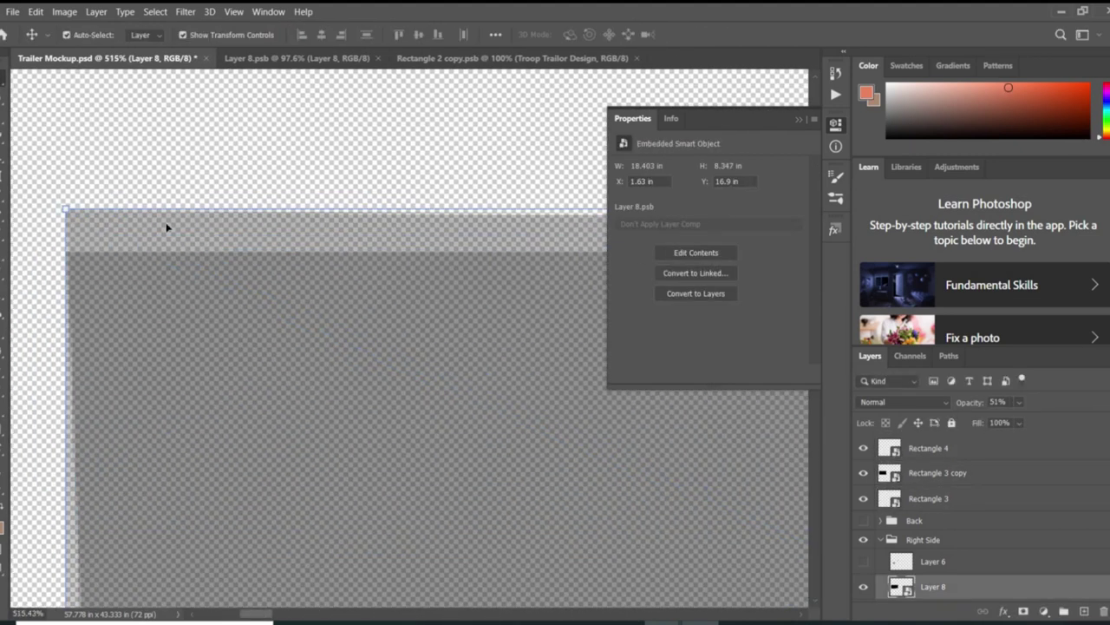
click(167, 227)
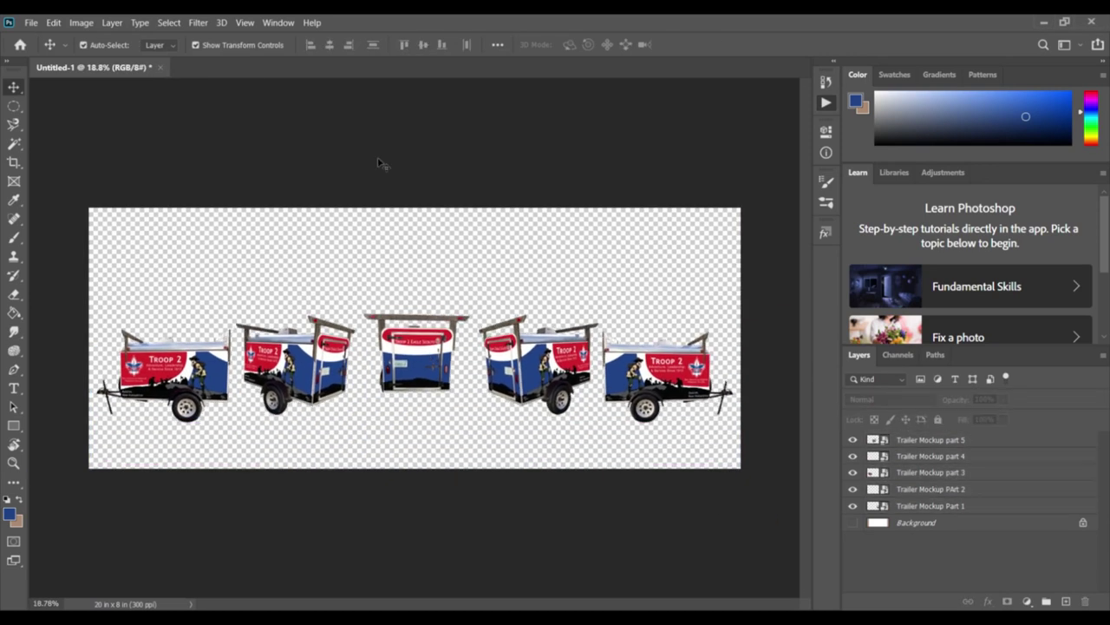
Shift the leftmost side-view trailer slightly outward to space out the row of five trailer views.
drag(152, 366, 148, 366)
click(438, 403)
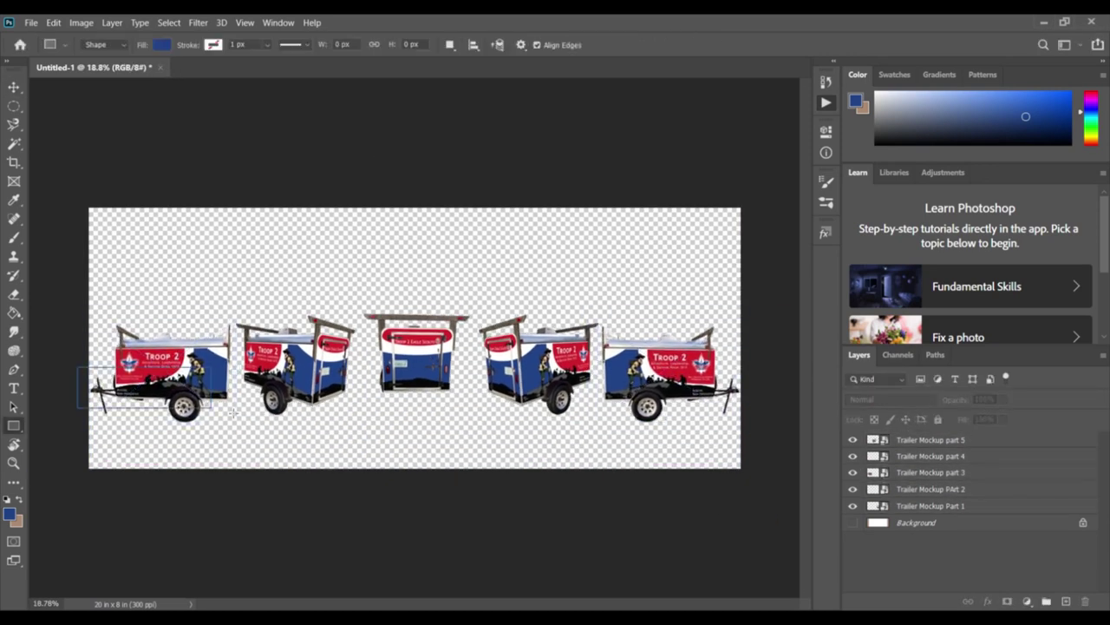